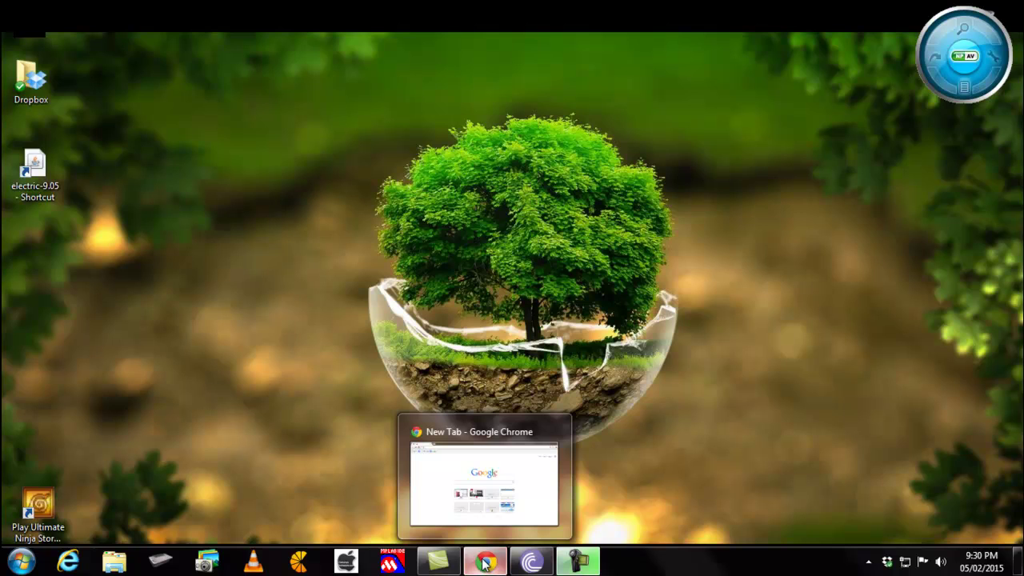
# Step: Bring Chrome back up and load cmosedu.com
pyautogui.click(484, 564)
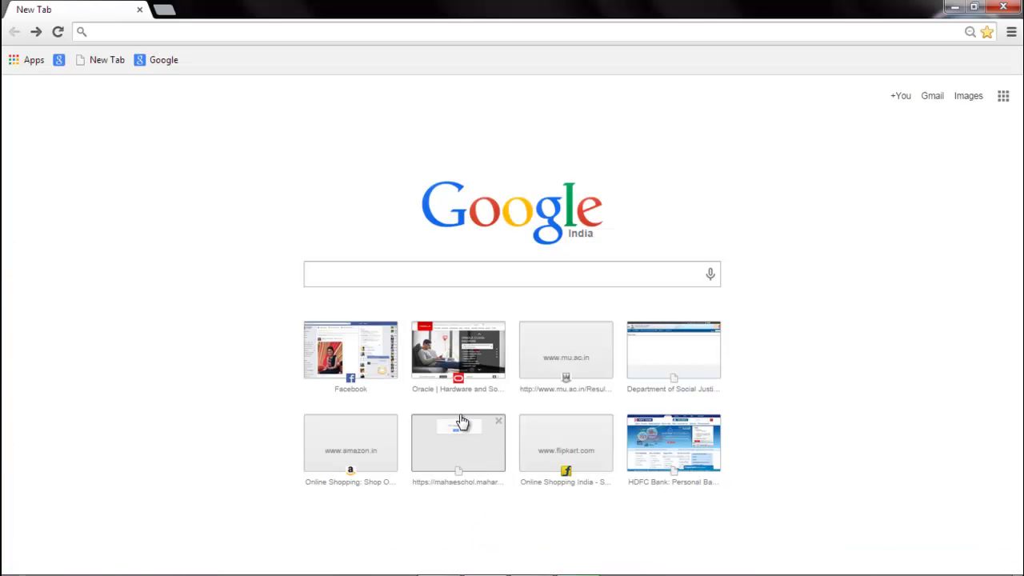
pyautogui.click(446, 277)
pyautogui.write('cmosed')
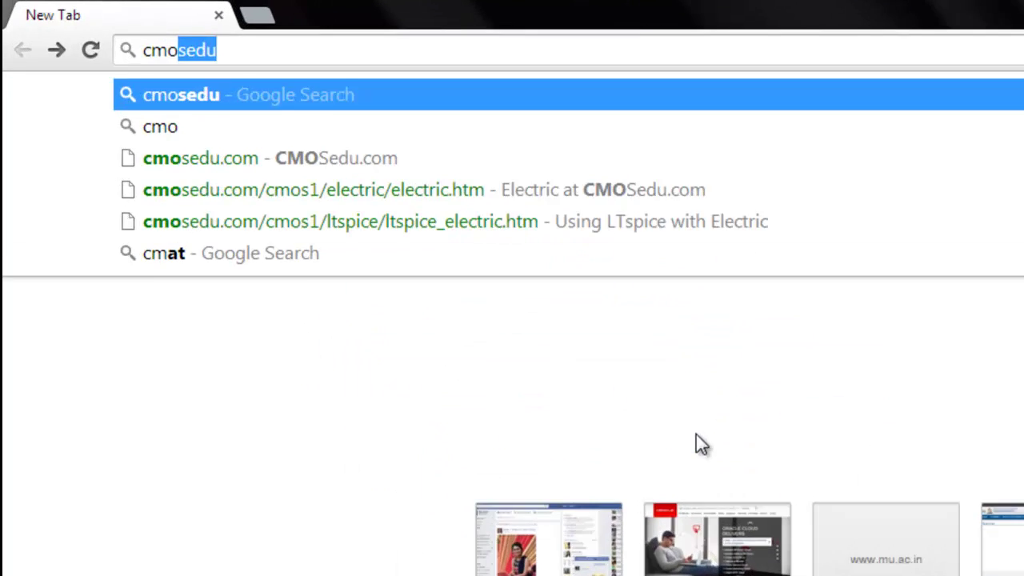
pyautogui.write('u.cm')
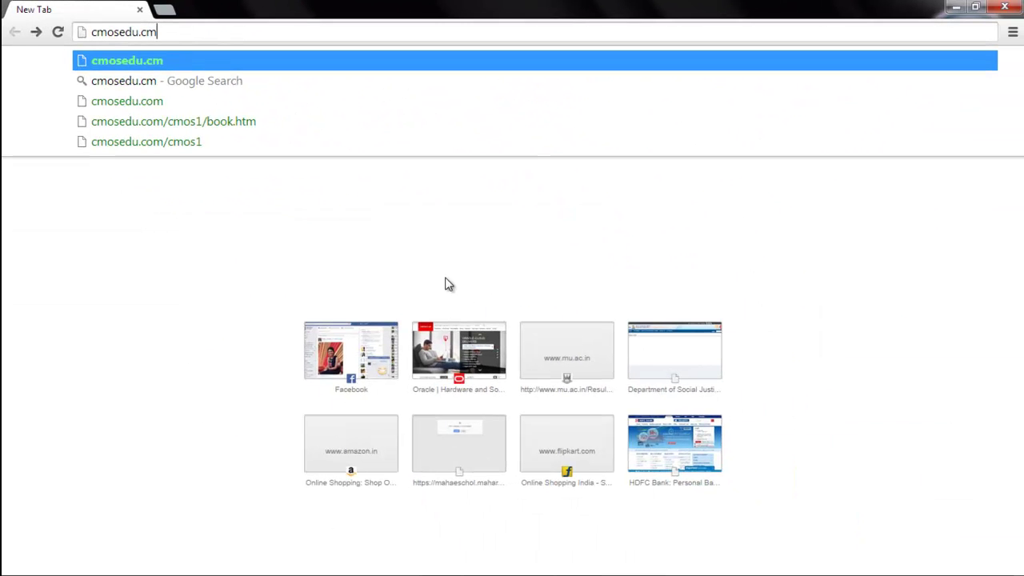
pyautogui.press('BackSpace')
pyautogui.write('om')
pyautogui.press('Return')
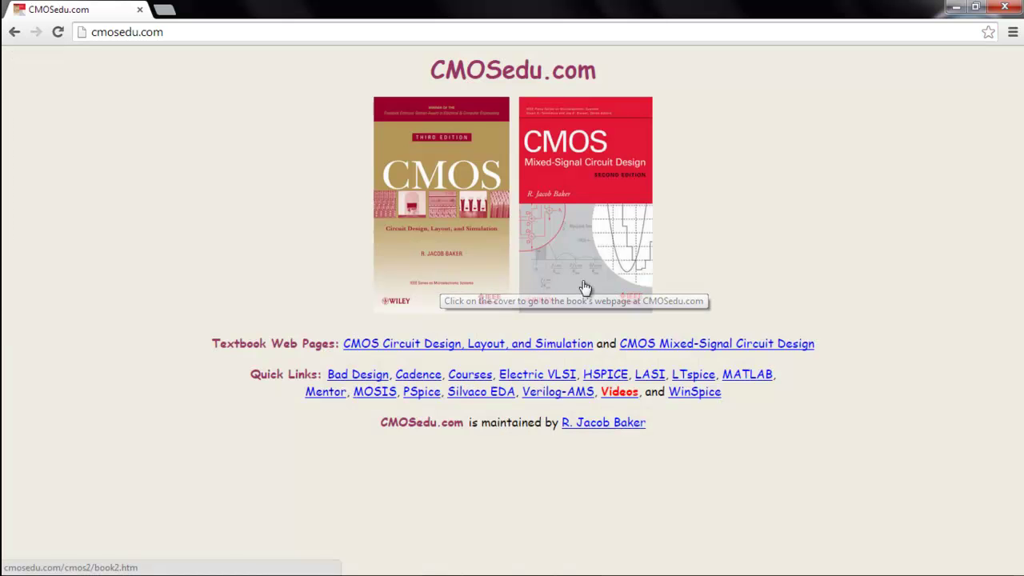
# Step: From CMOSedu's Electric VLSI page, run java.com's 'Do I have Java?' check to confirm Java 8 Update 31
pyautogui.click(542, 377)
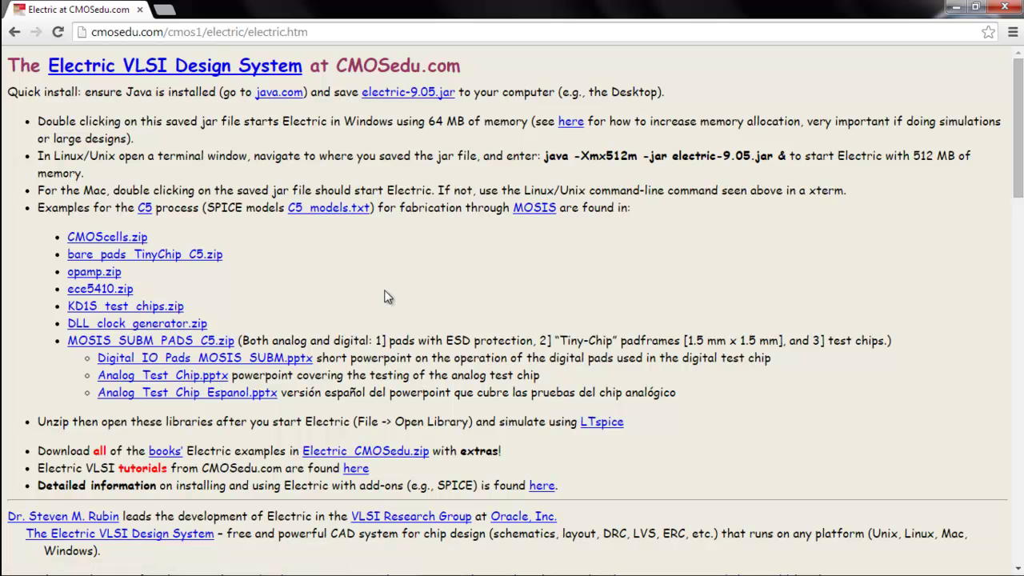
pyautogui.click(274, 96)
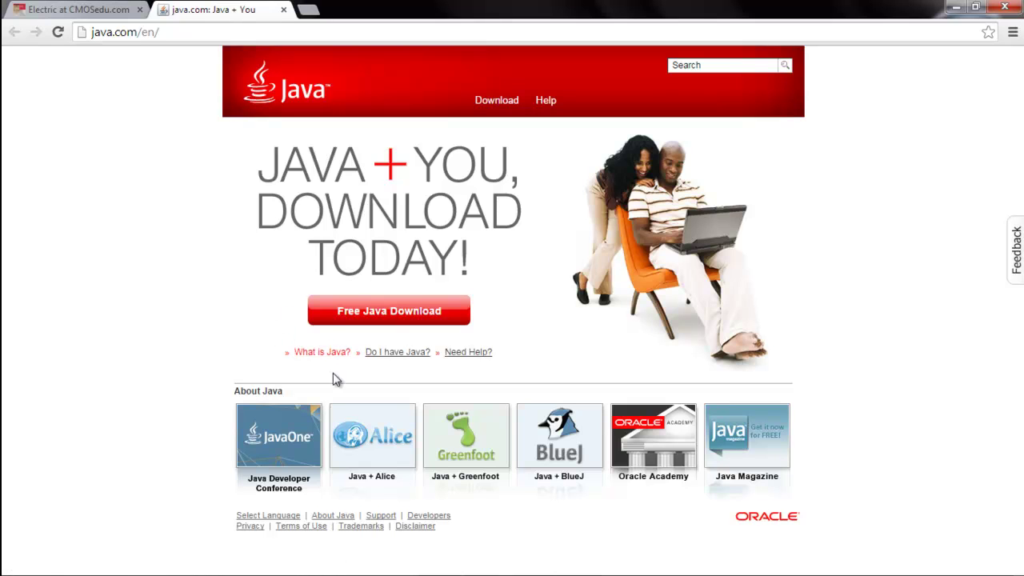
pyautogui.click(397, 357)
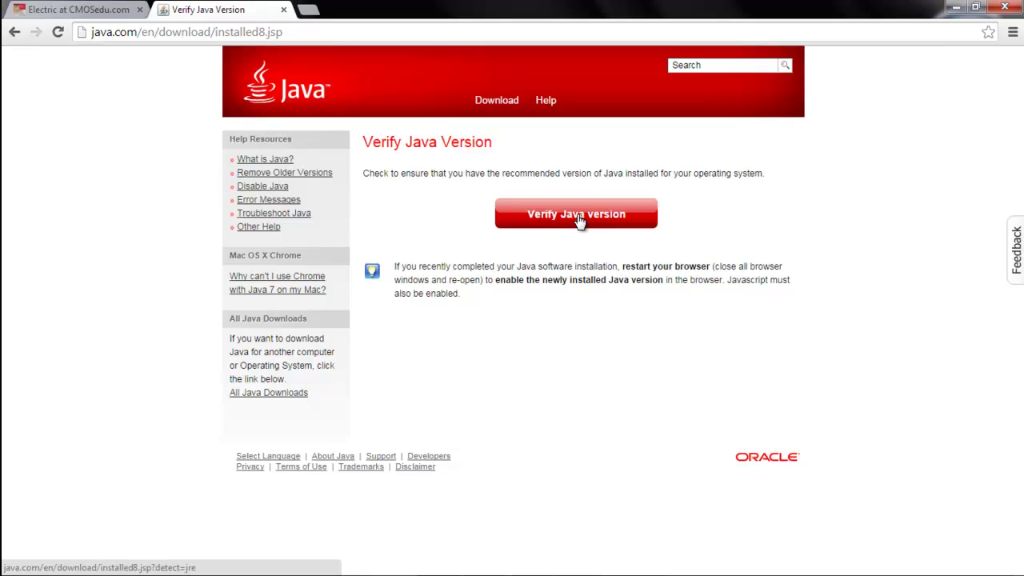
pyautogui.click(580, 221)
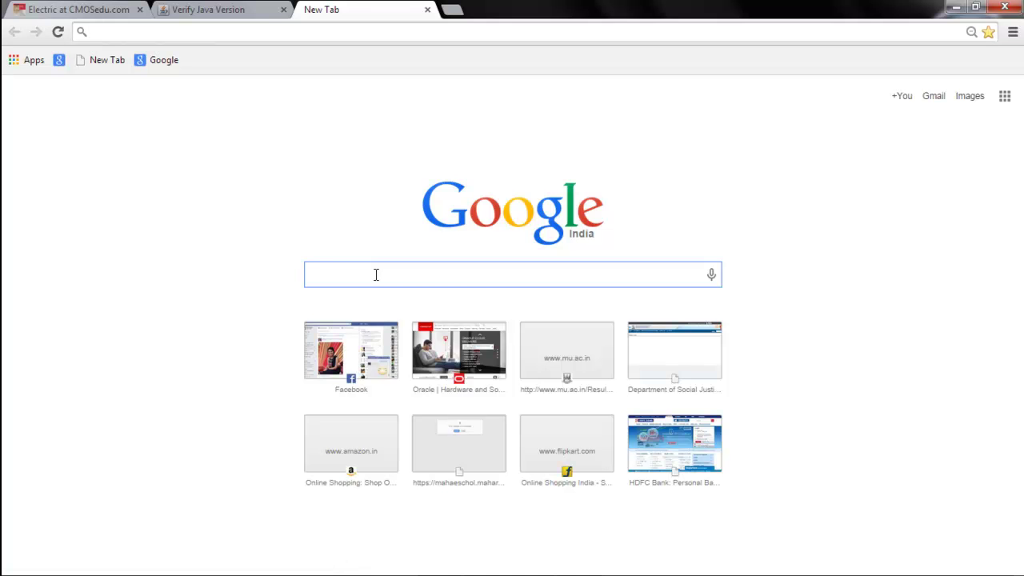
# Step: Go to oracle.com and choose Java SE under Downloads' Popular Downloads
pyautogui.write('oracle.')
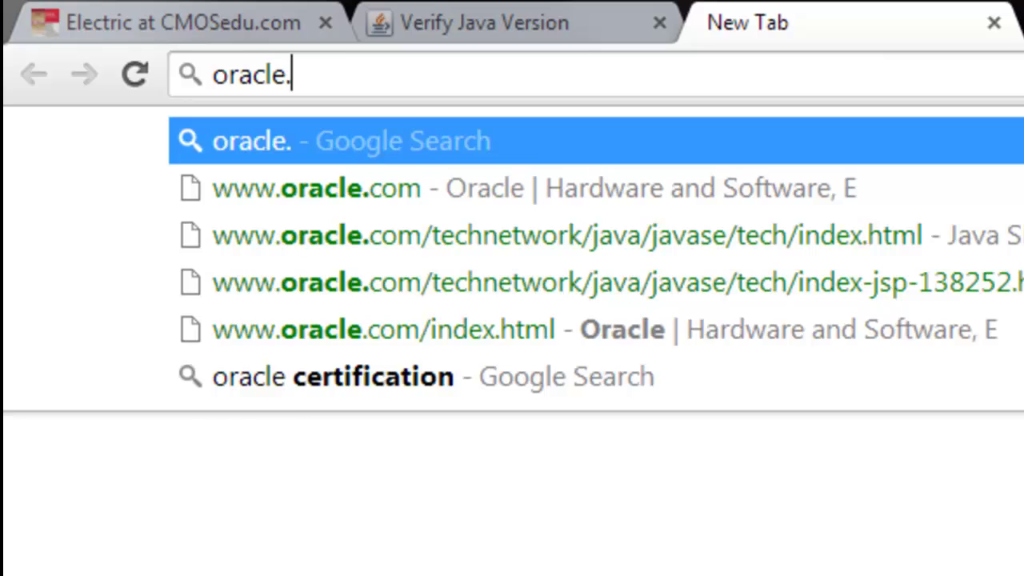
pyautogui.write('com/index.html')
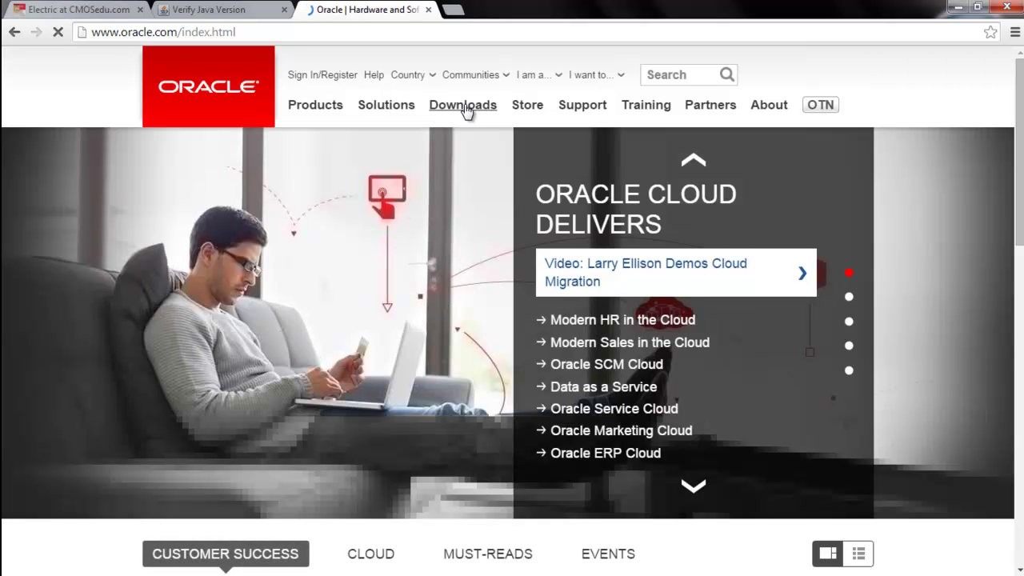
pyautogui.moveTo(466, 111)
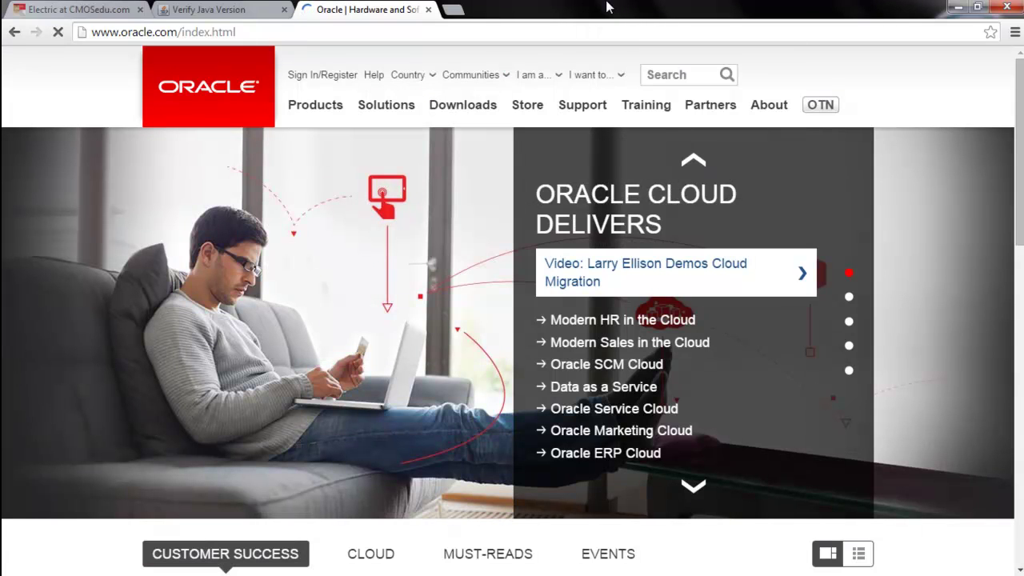
pyautogui.moveTo(502, 76)
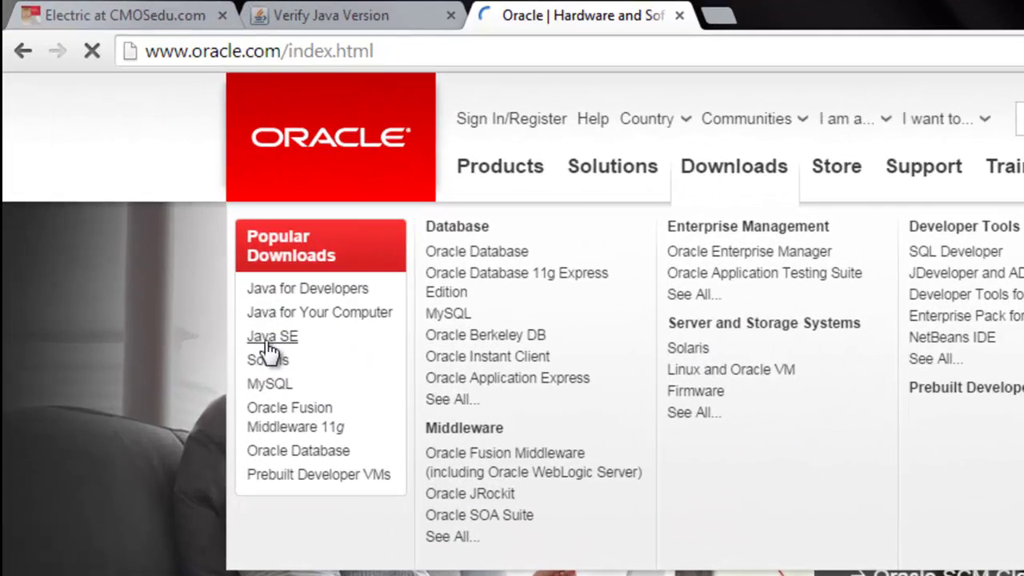
pyautogui.click(267, 339)
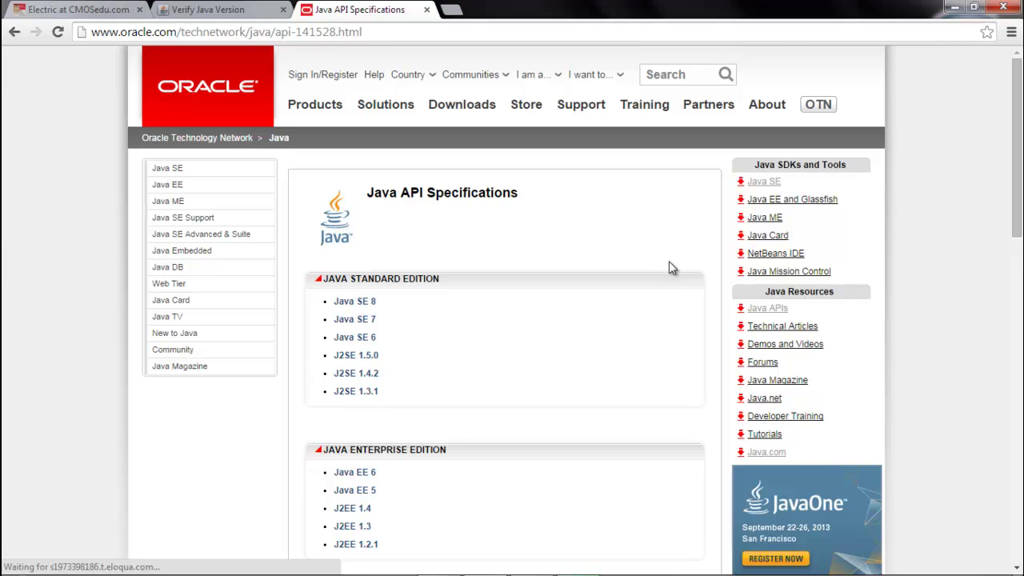
# Step: Open Java 3D in Oracle's archive and accept the Java 3D 1.5.1 license agreement
pyautogui.scroll(-6, 669, 263)
pyautogui.scroll(-2, 669, 267)
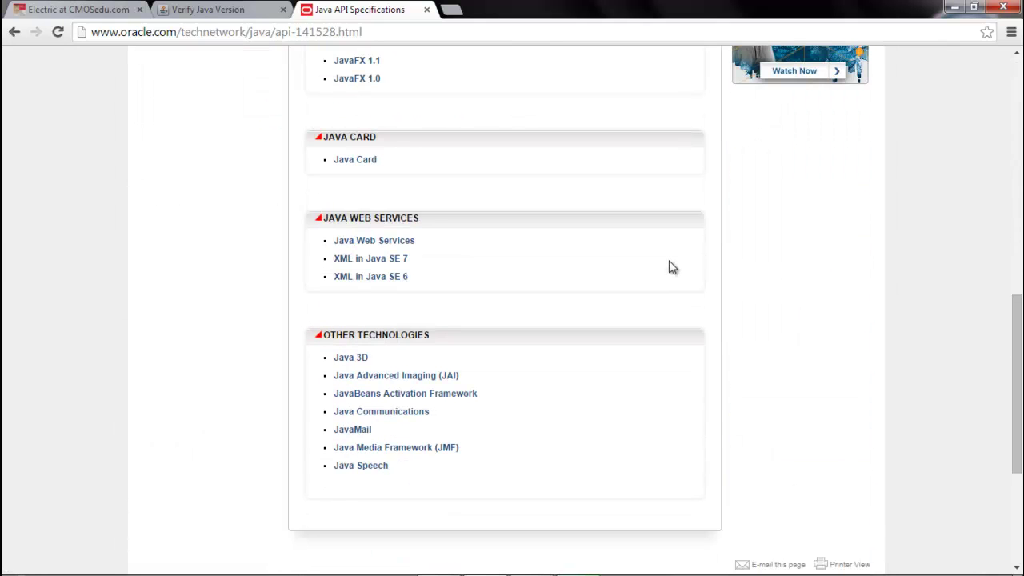
pyautogui.click(350, 361)
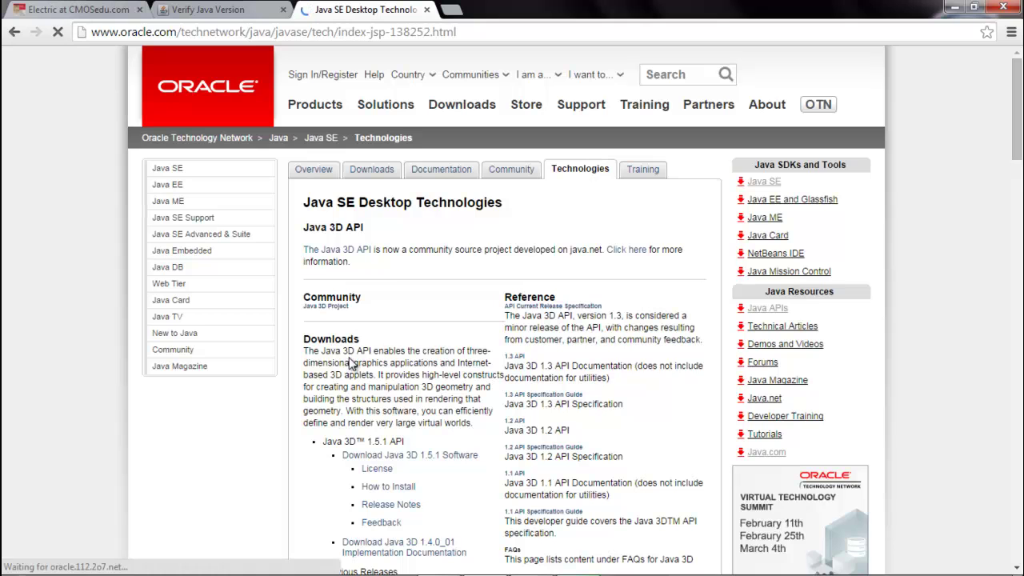
pyautogui.scroll(-2, 349, 364)
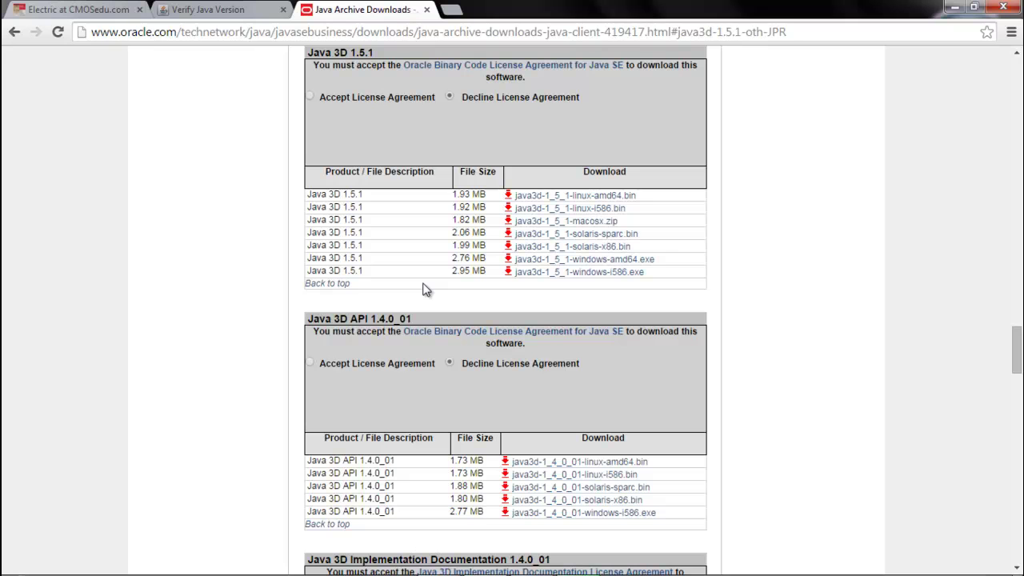
pyautogui.click(311, 97)
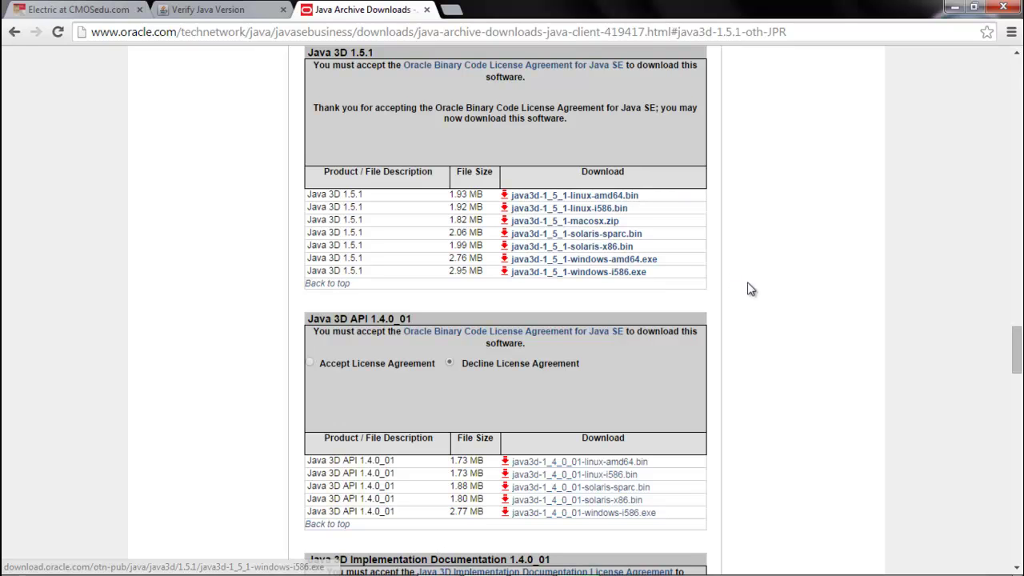
# Step: Minimize Chrome and open C:\Program Files in Windows Explorer
pyautogui.click(951, 9)
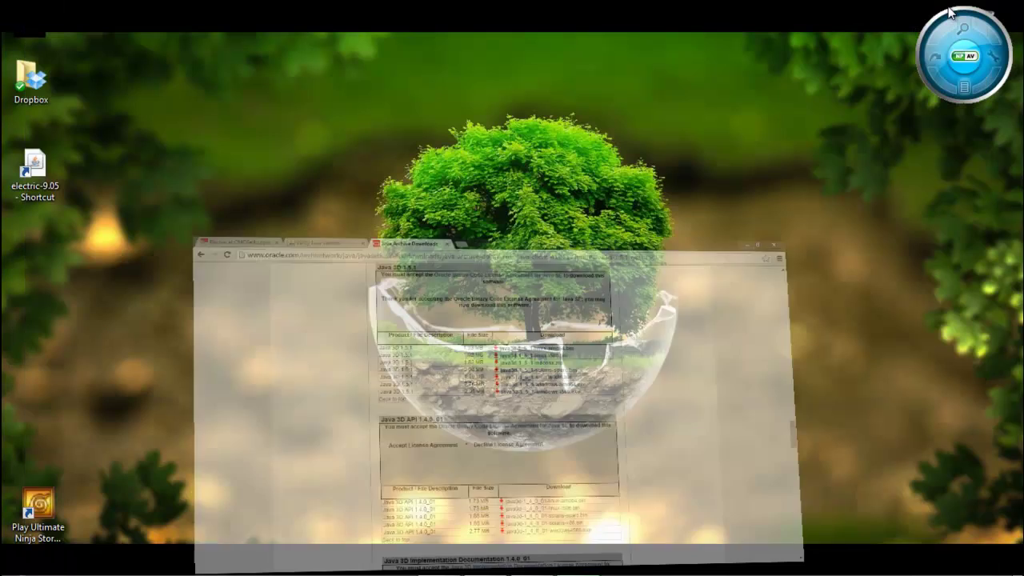
pyautogui.click(20, 563)
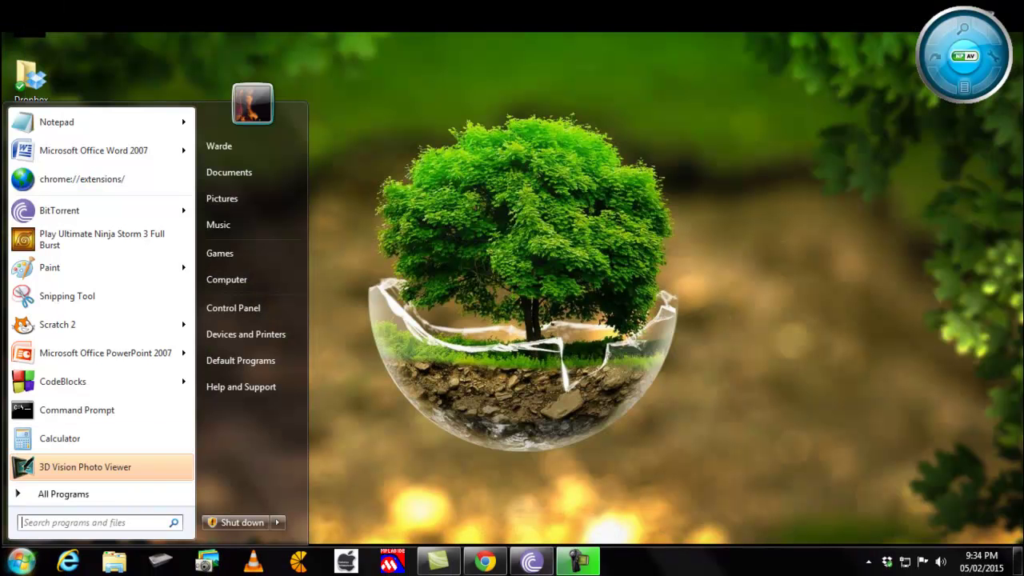
pyautogui.click(114, 563)
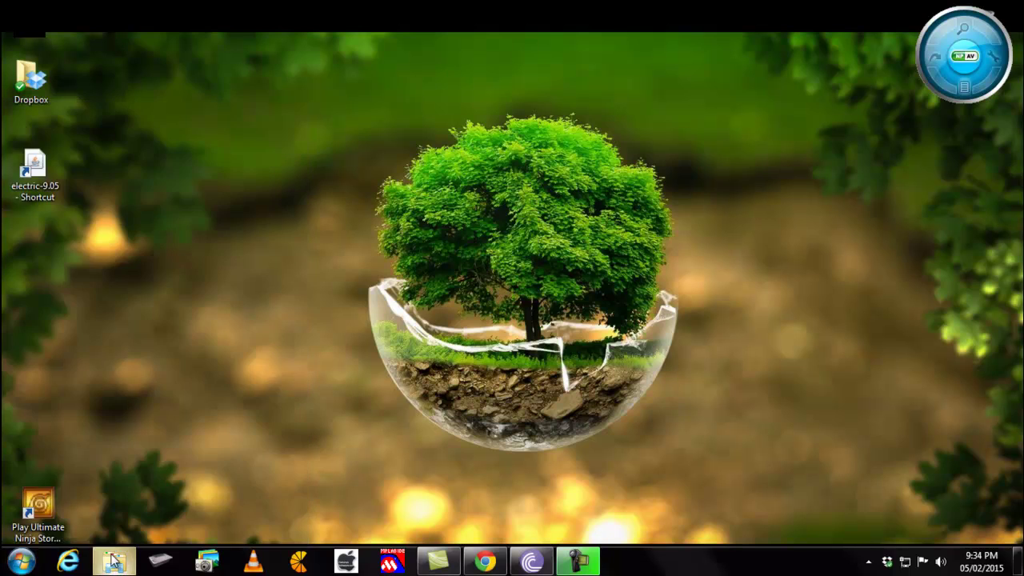
pyautogui.click(57, 323)
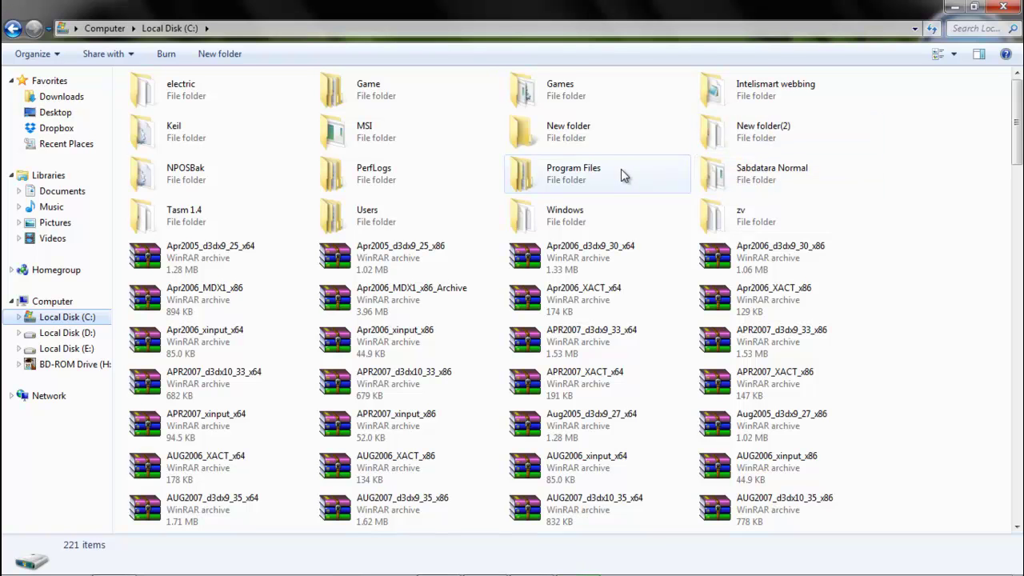
pyautogui.moveTo(621, 169)
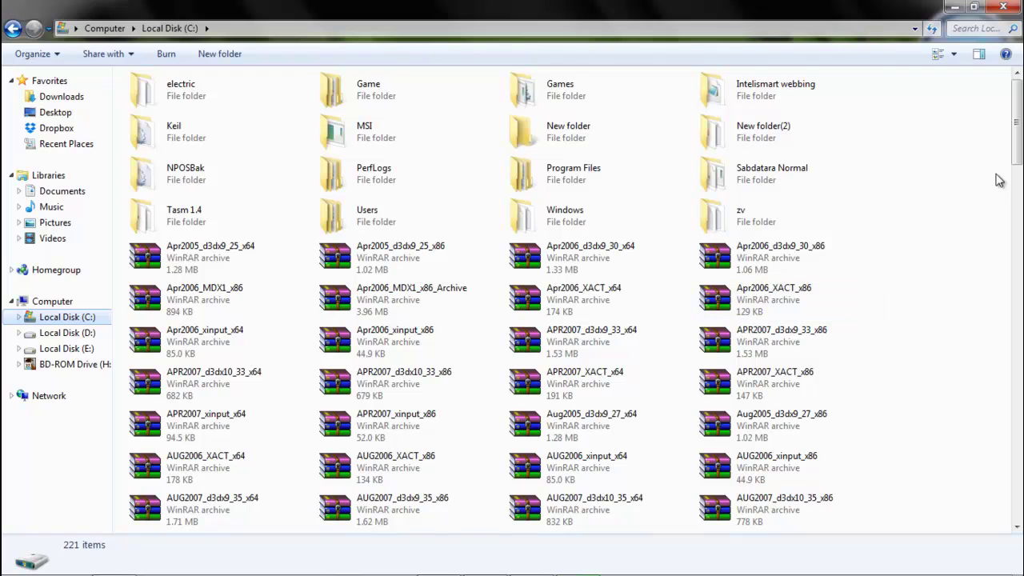
pyautogui.moveTo(584, 184)
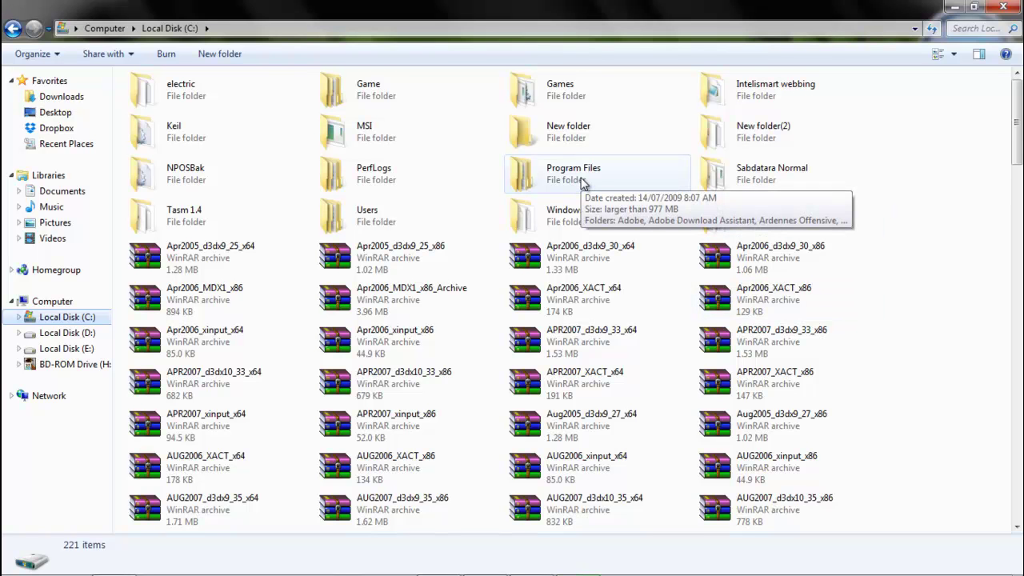
pyautogui.doubleClick(583, 176)
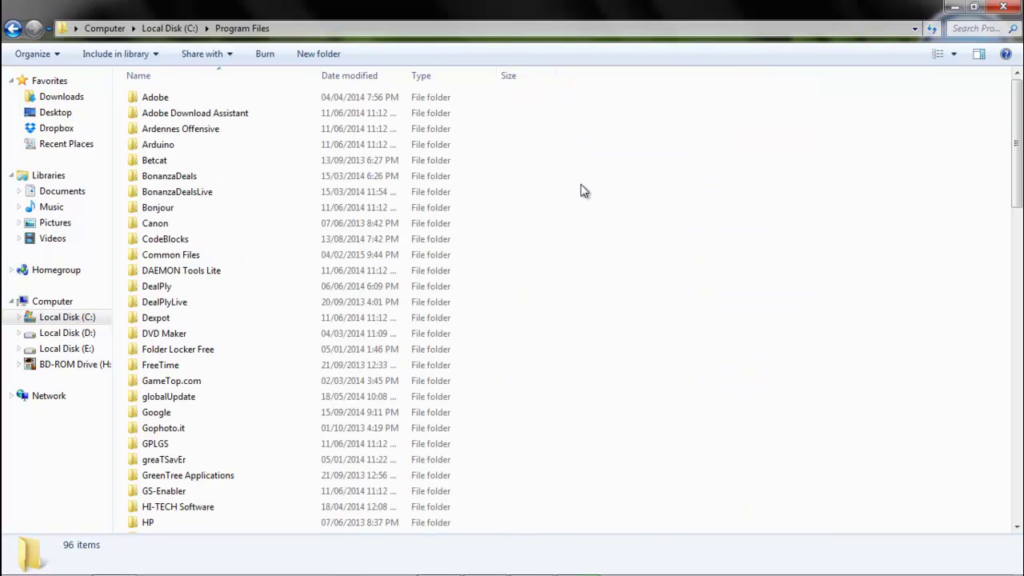
# Step: Locate the Java folder in Program Files, then return to the Java 3D download page
pyautogui.click(217, 324)
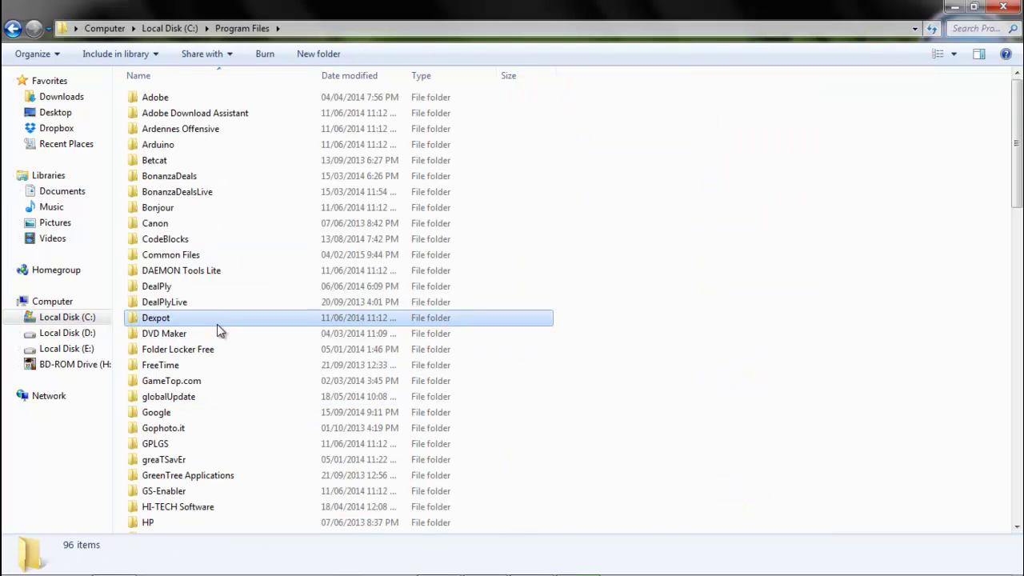
pyautogui.press('j')
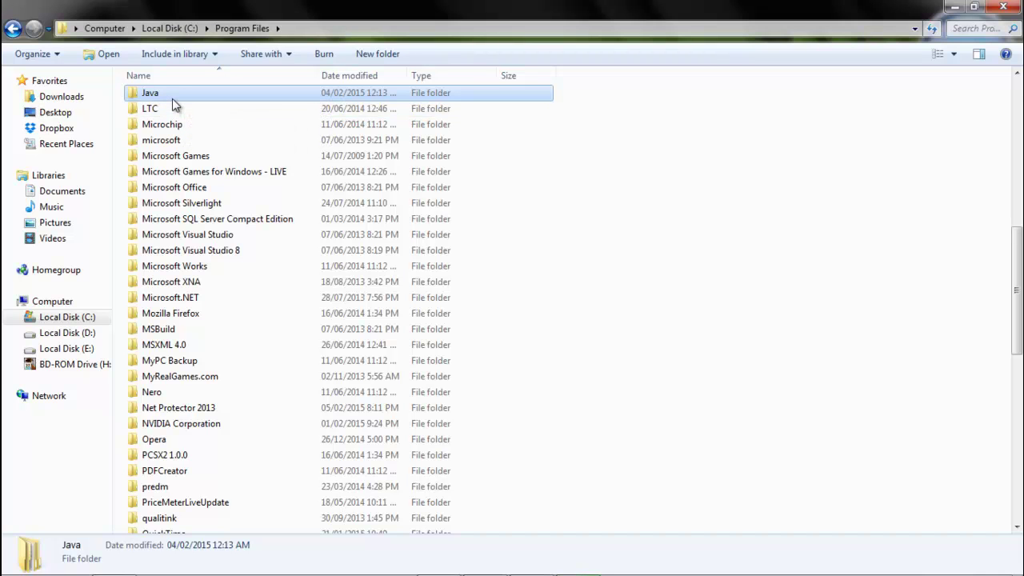
pyautogui.moveTo(158, 93)
pyautogui.click(958, 8)
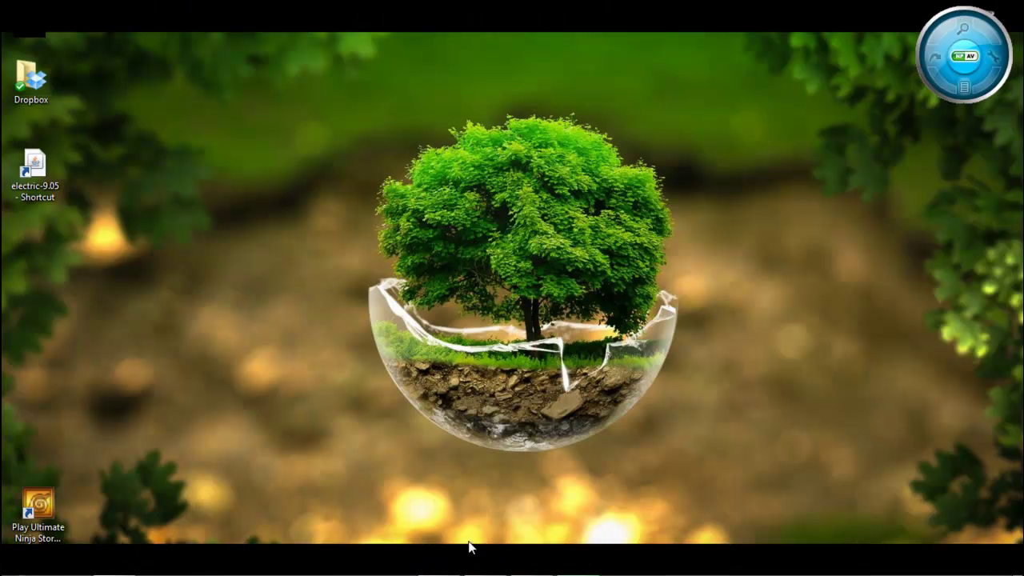
pyautogui.click(486, 563)
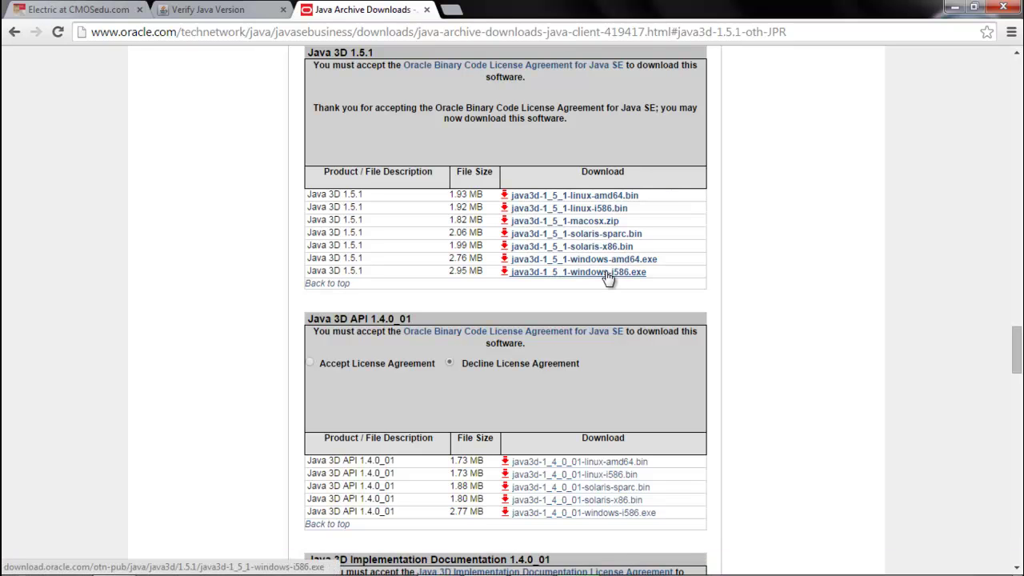
# Step: Restore the Program Files window, go up to the C: drive, then minimize it back to Chrome
pyautogui.moveTo(102, 566)
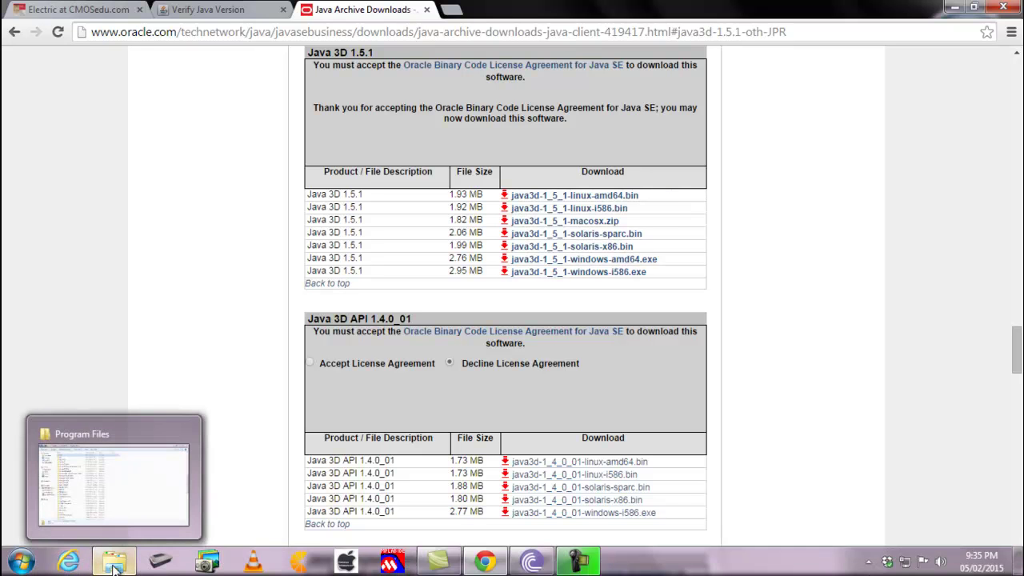
pyautogui.click(116, 562)
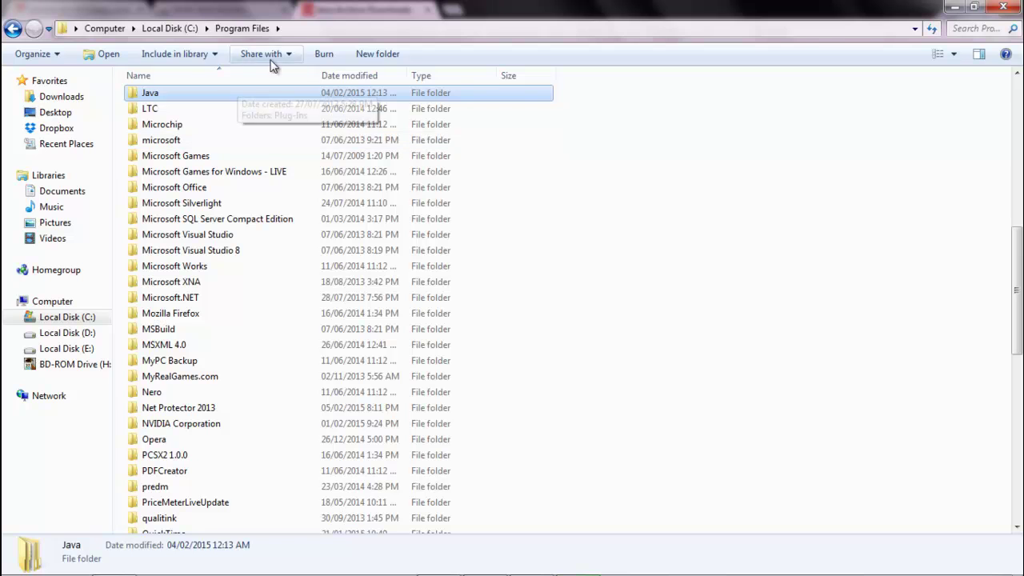
pyautogui.click(169, 28)
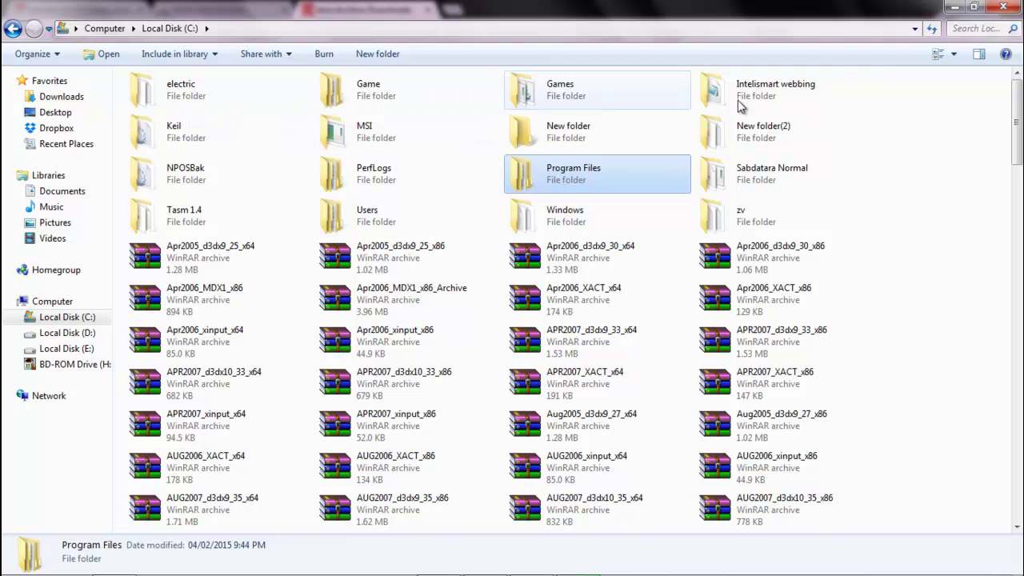
pyautogui.click(961, 4)
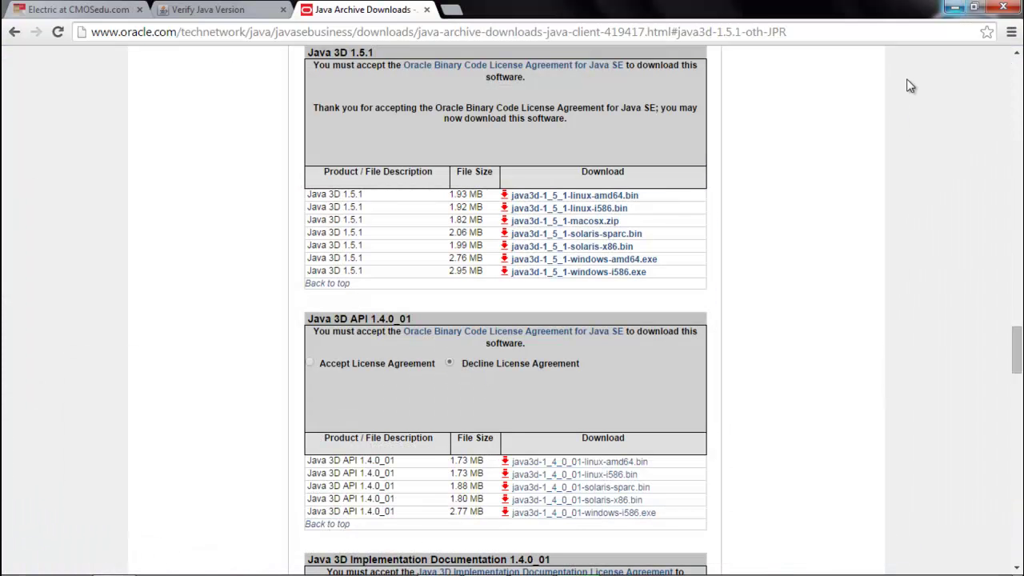
# Step: Start saving electric-9.05.jar into C:\electric, then cancel because it already exists
pyautogui.click(100, 16)
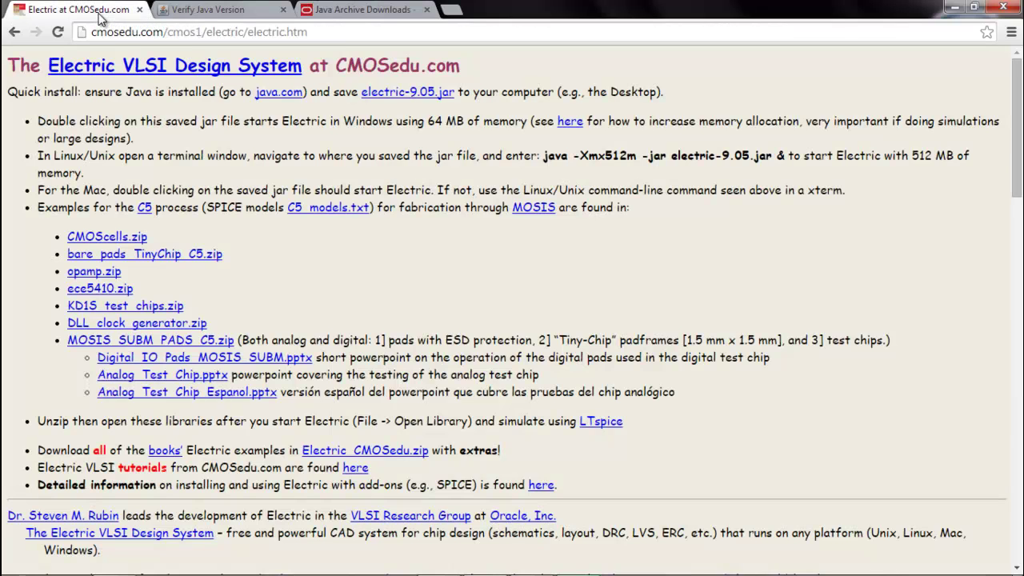
pyautogui.click(424, 94)
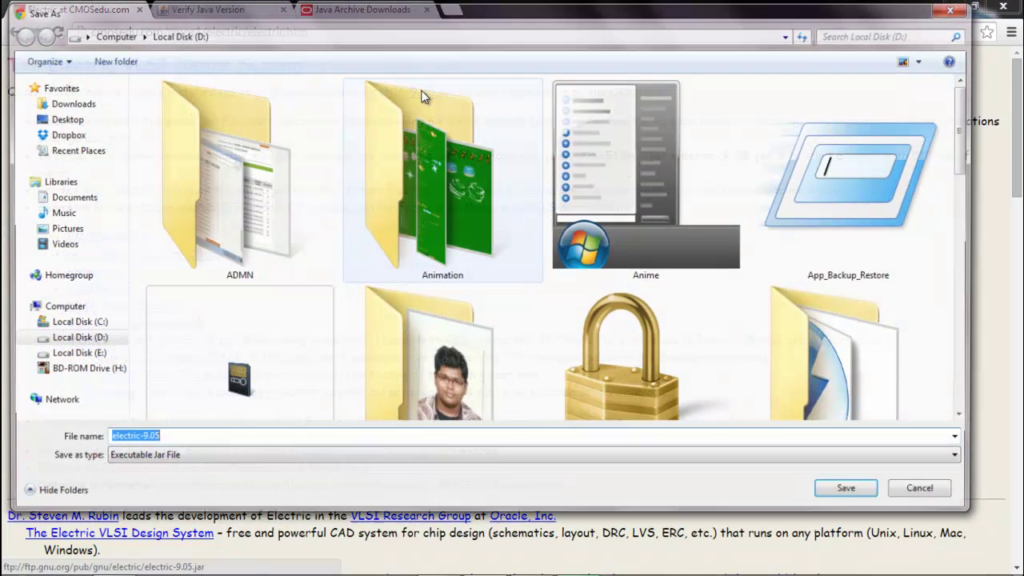
pyautogui.click(86, 325)
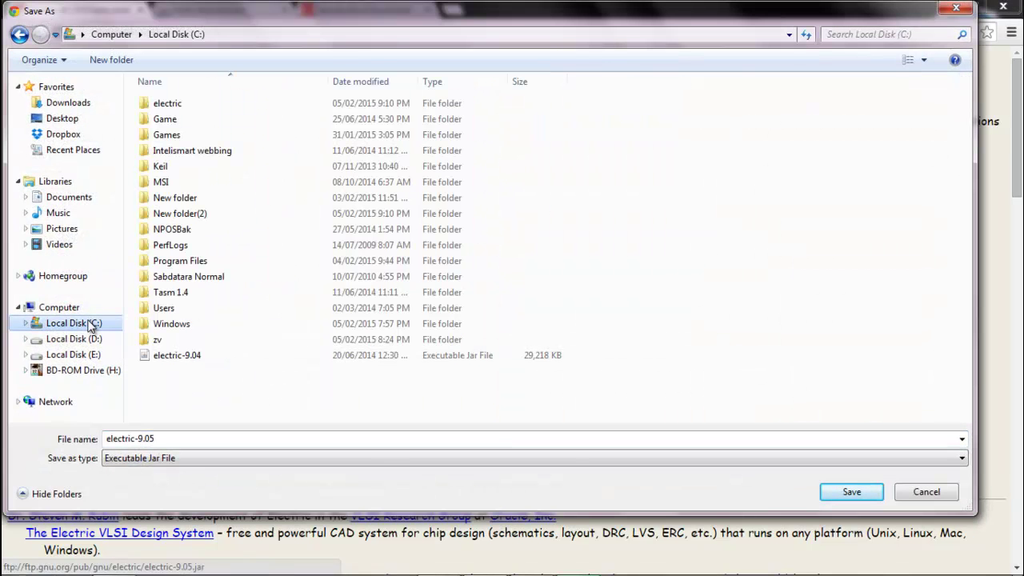
pyautogui.click(192, 105)
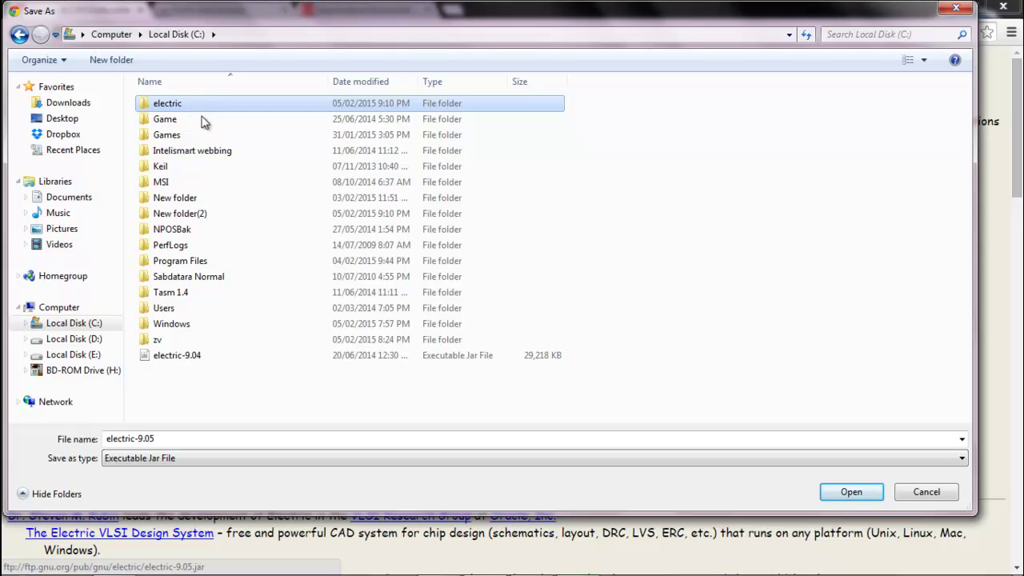
pyautogui.click(850, 492)
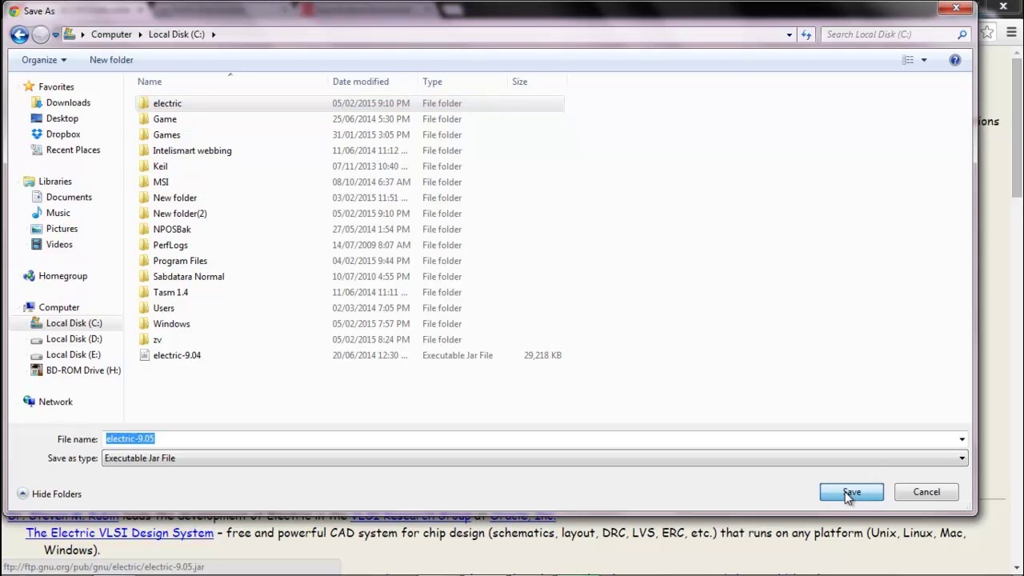
pyautogui.click(178, 441)
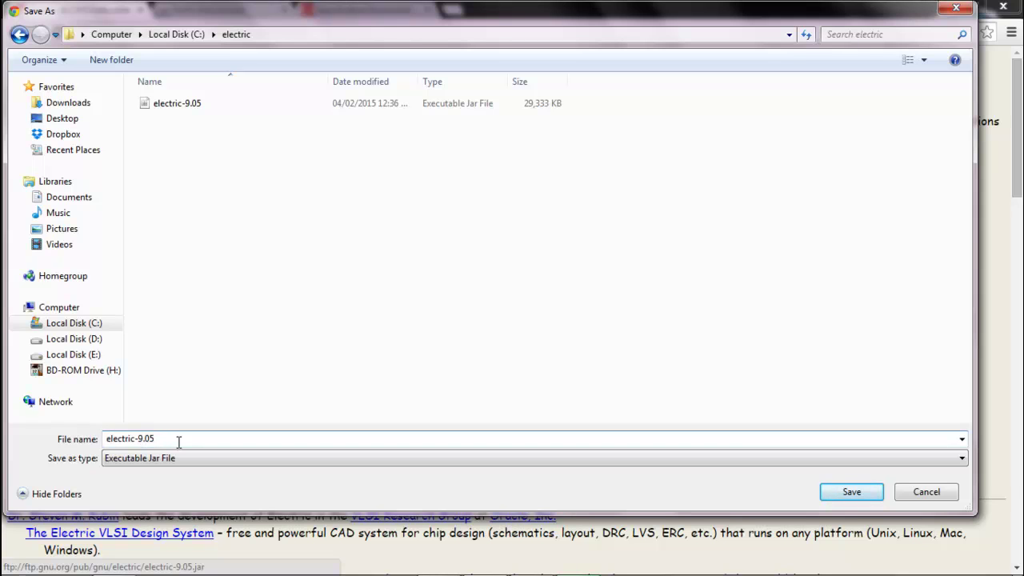
pyautogui.click(958, 7)
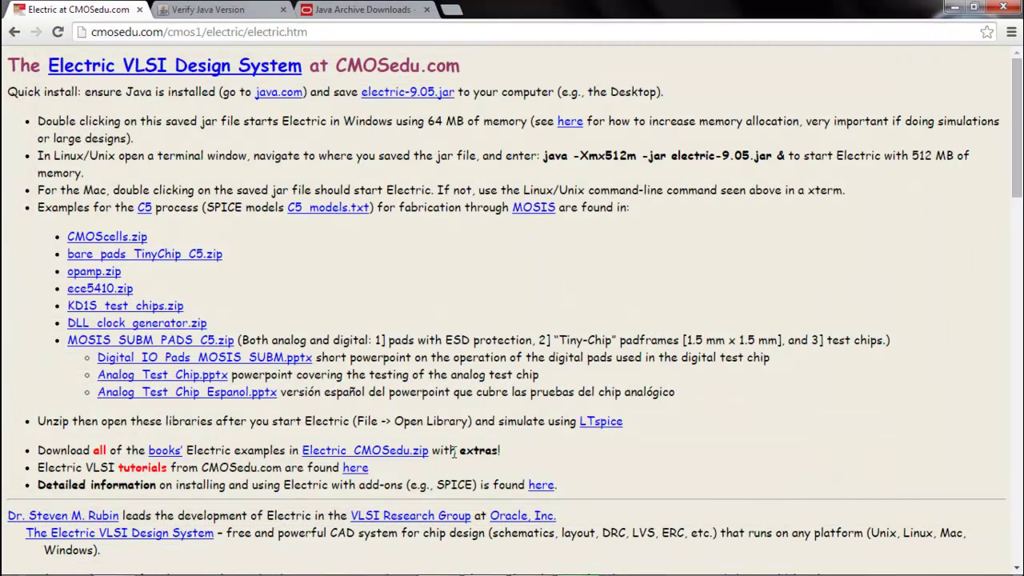
# Step: Launch electric-9.05.jar from C:\electric for a test run, then close Electric
pyautogui.click(955, 10)
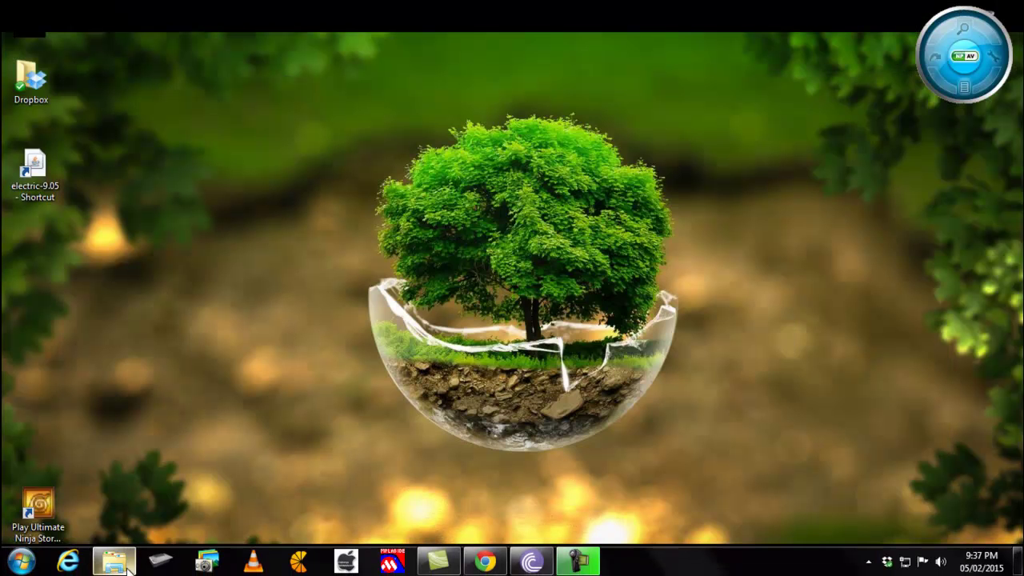
pyautogui.click(122, 567)
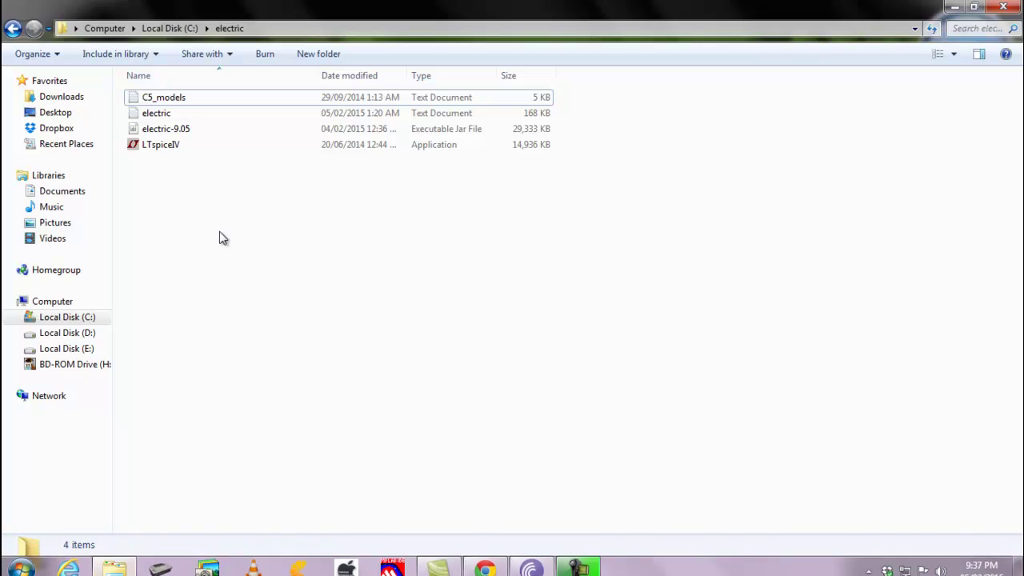
pyautogui.click(192, 134)
pyautogui.doubleClick(190, 131)
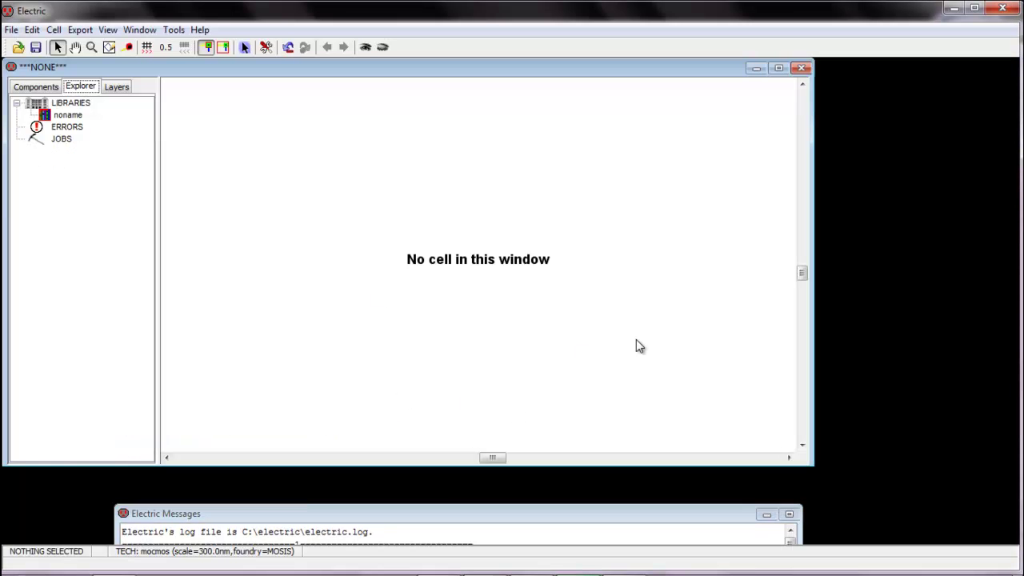
pyautogui.click(1005, 11)
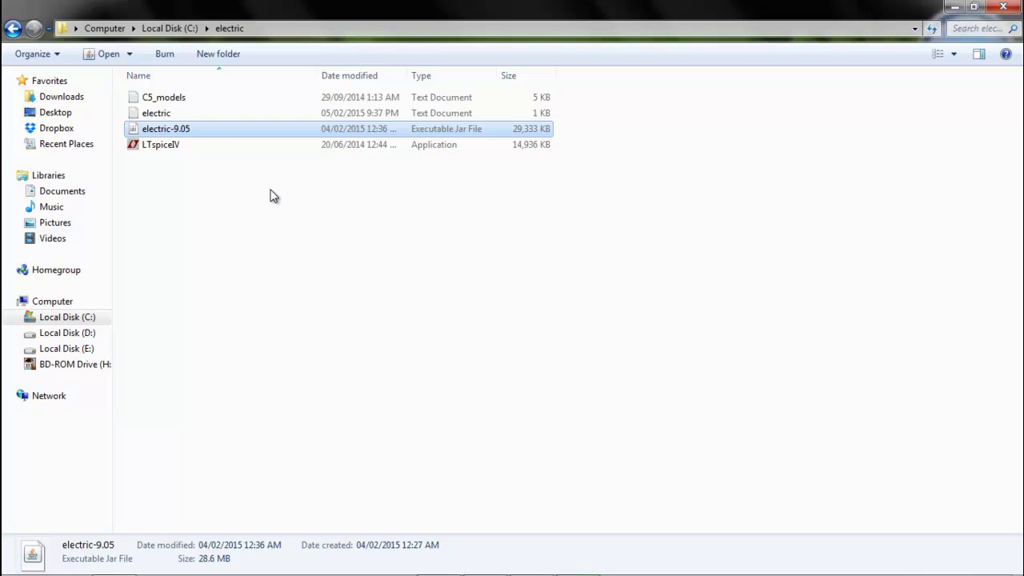
# Step: Set electric-9.05.jar to always open with javaw from Program Files\Java\jre1.8.0_31\bin
pyautogui.rightClick(229, 133)
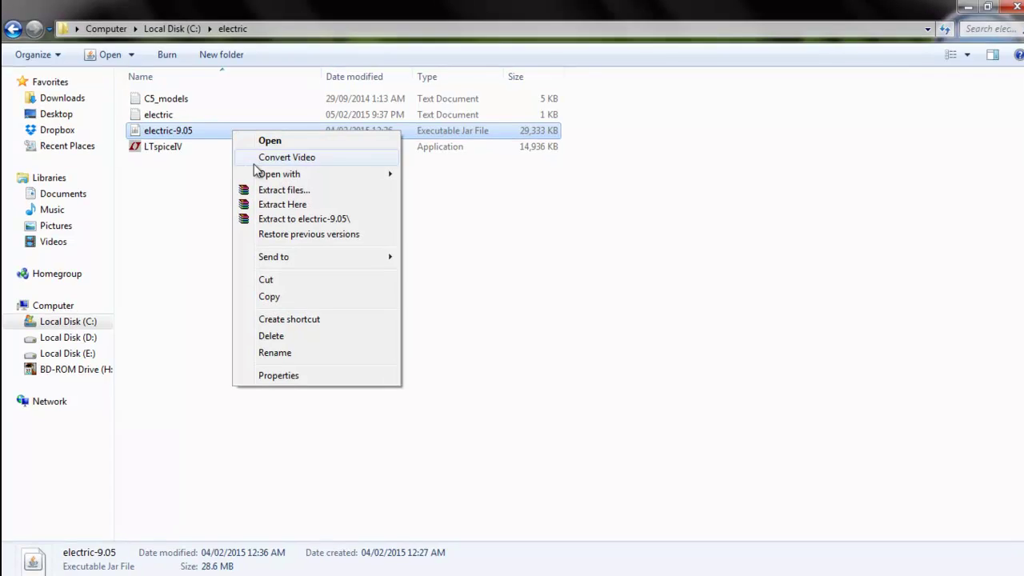
pyautogui.moveTo(264, 174)
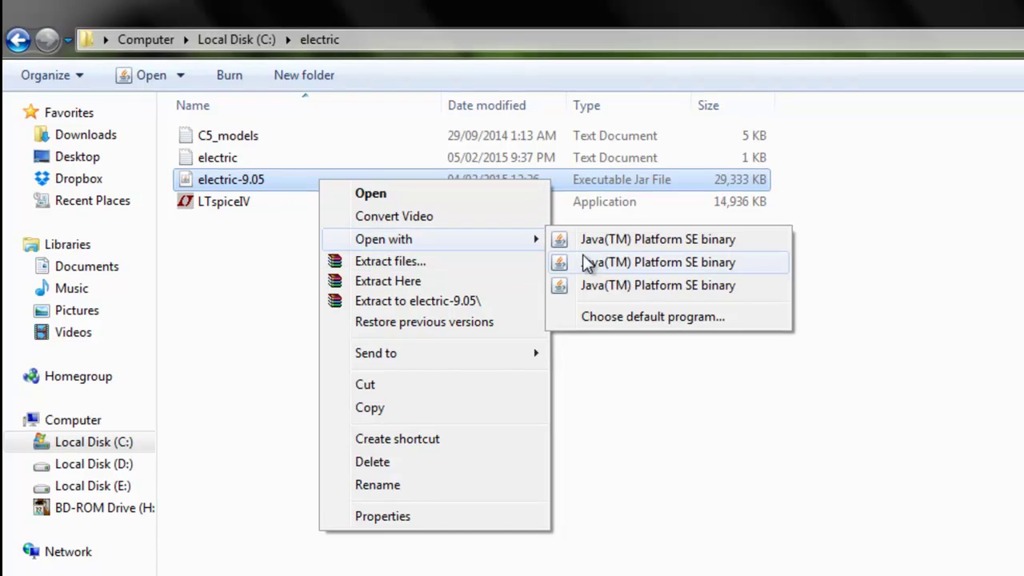
pyautogui.click(613, 320)
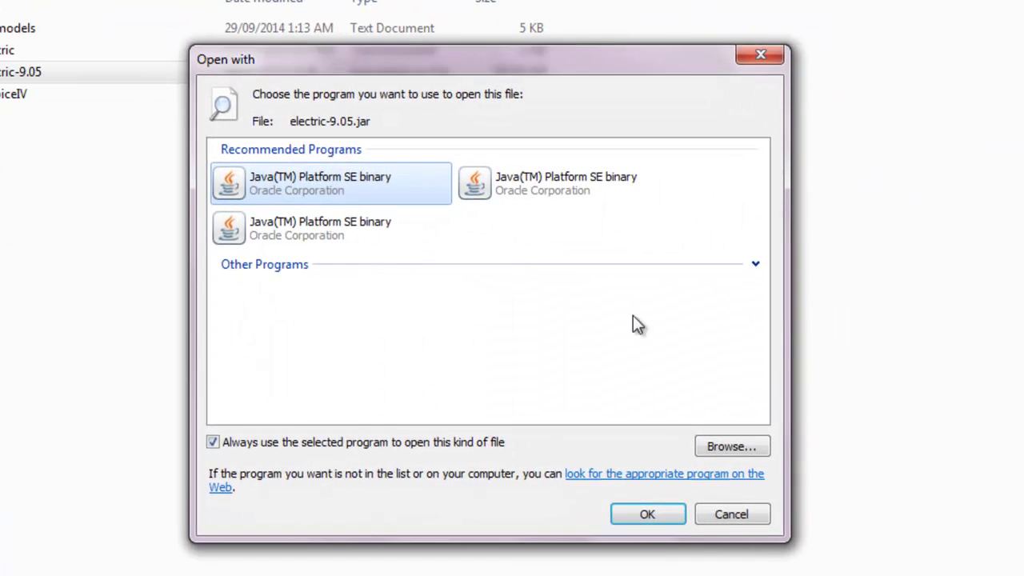
pyautogui.click(738, 445)
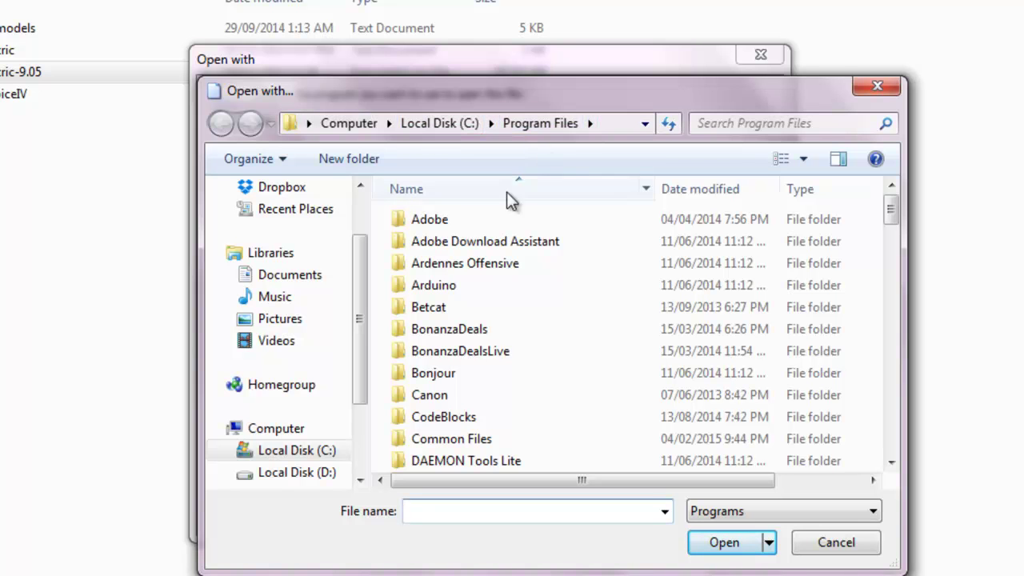
pyautogui.click(441, 267)
pyautogui.press('j')
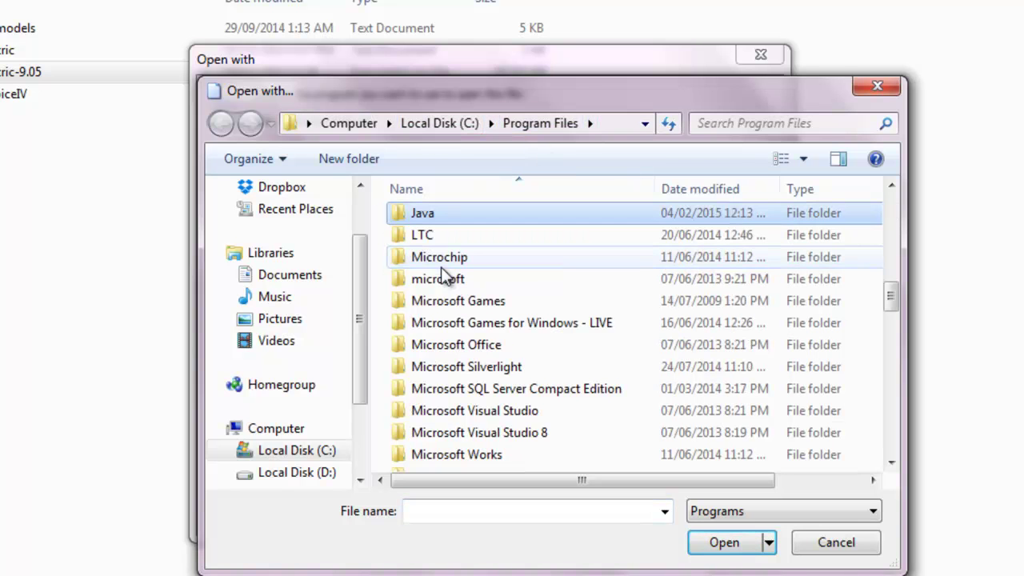
pyautogui.doubleClick(441, 217)
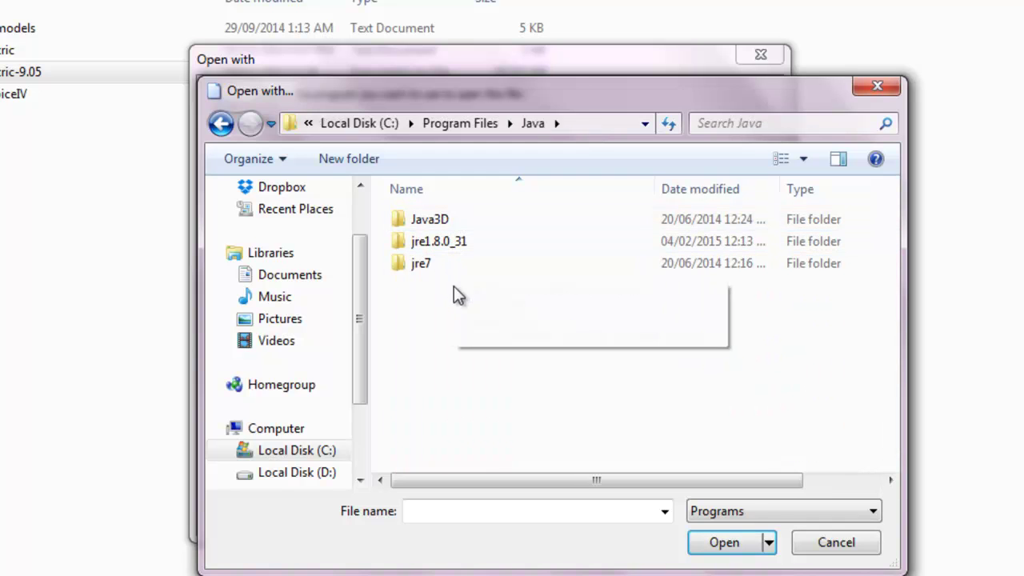
pyautogui.doubleClick(464, 245)
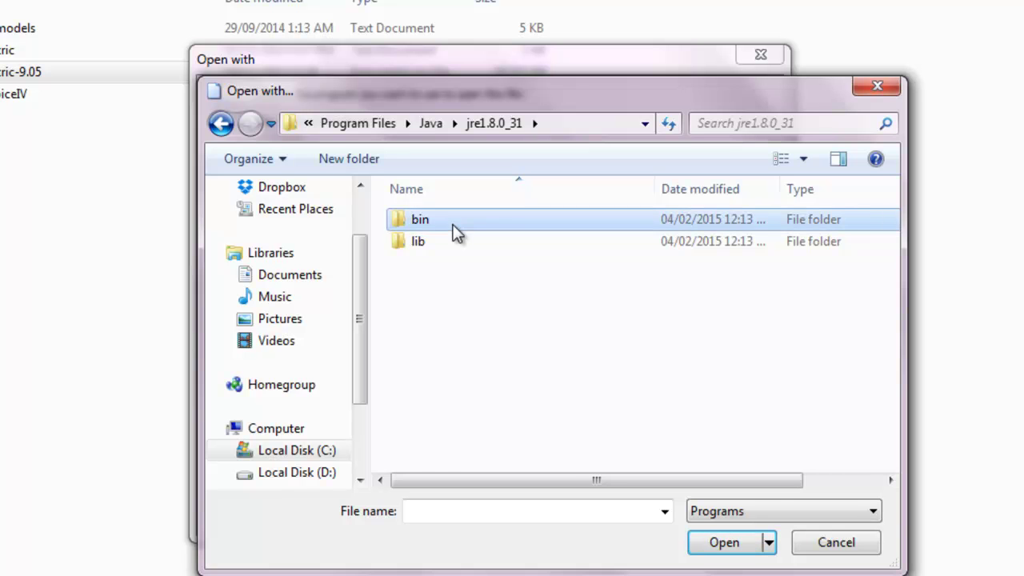
pyautogui.doubleClick(456, 231)
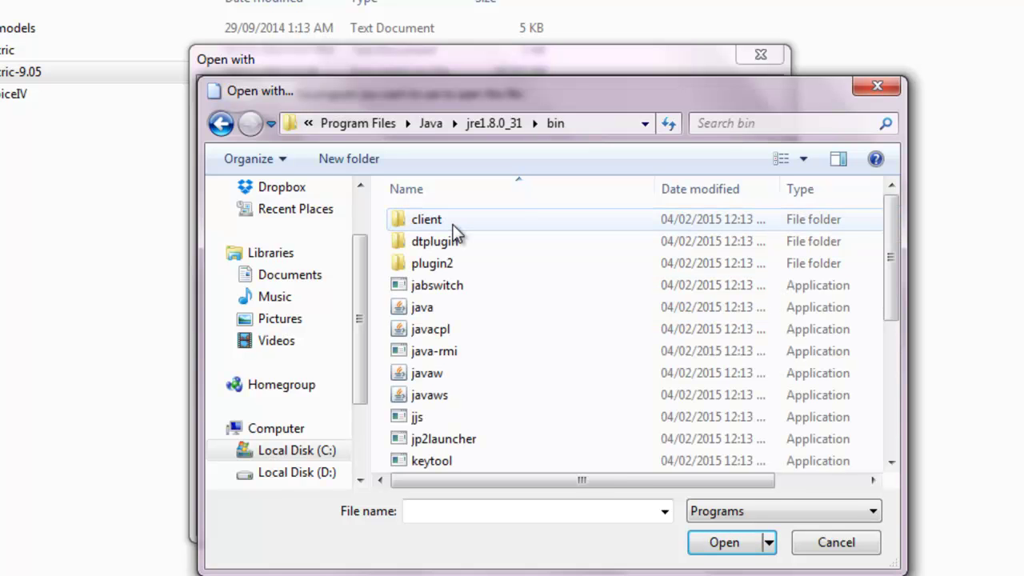
pyautogui.click(465, 378)
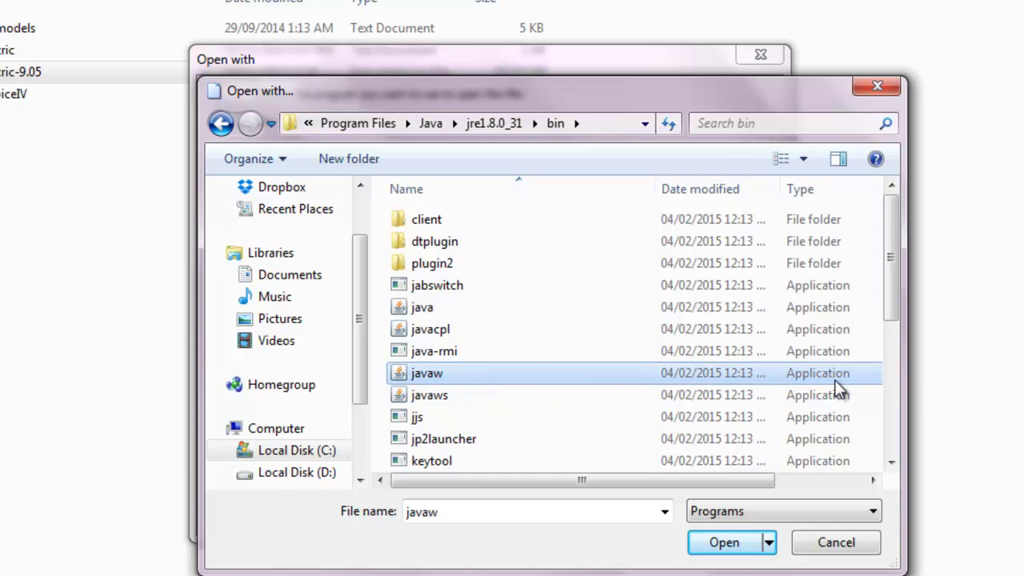
pyautogui.click(725, 542)
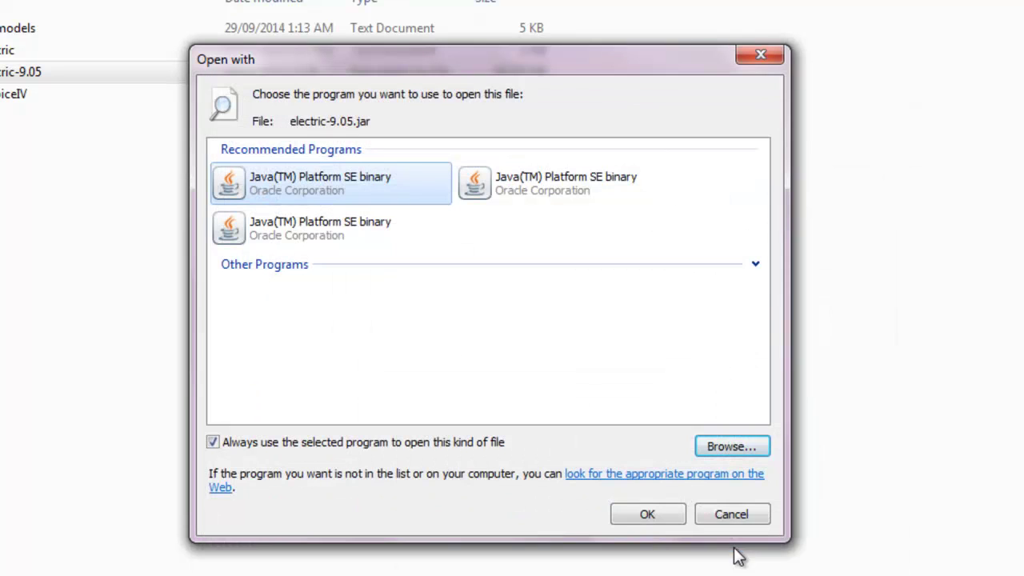
pyautogui.click(664, 516)
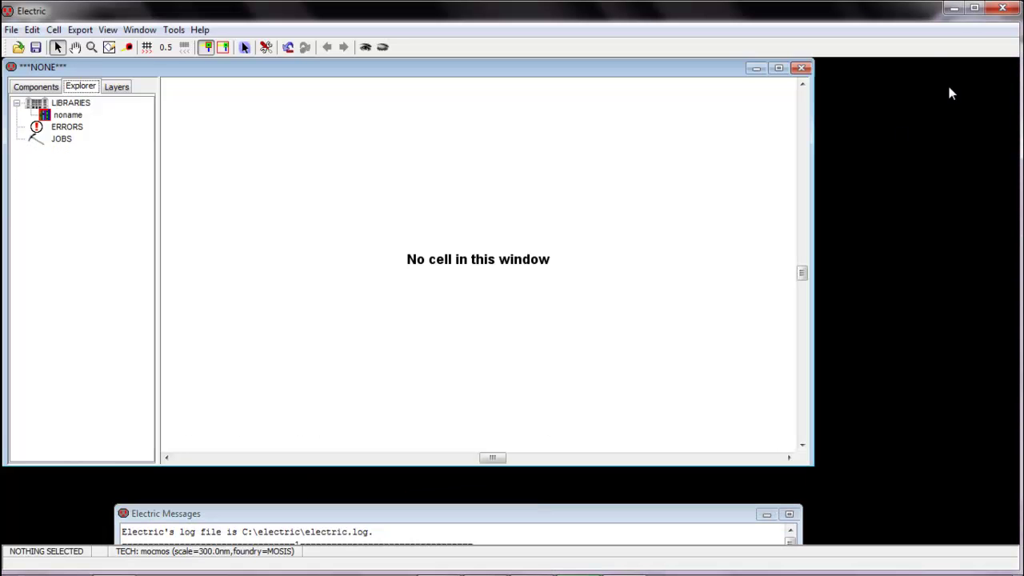
# Step: Close Electric and minimize the C:\electric Explorer window
pyautogui.click(1003, 8)
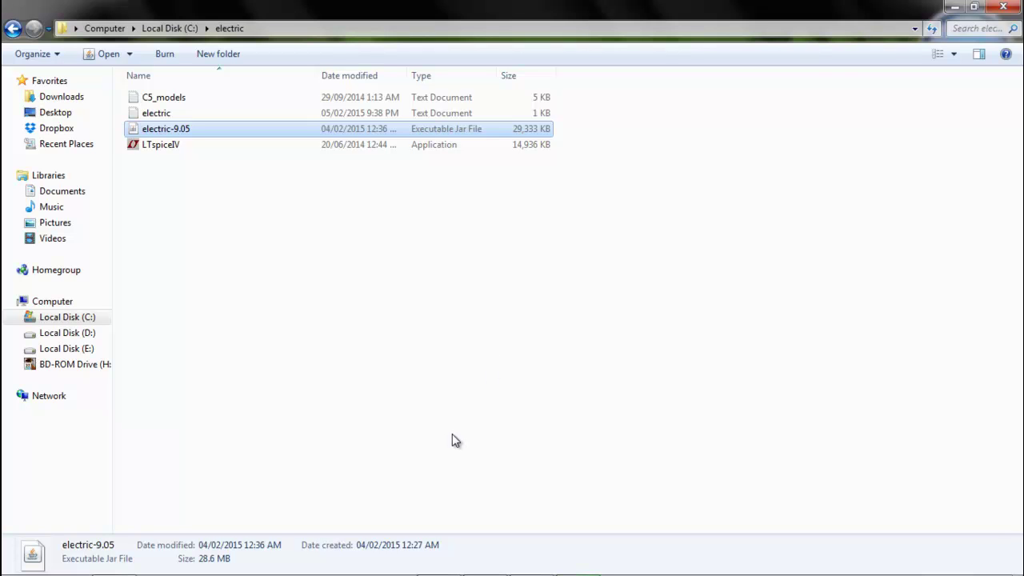
pyautogui.click(954, 6)
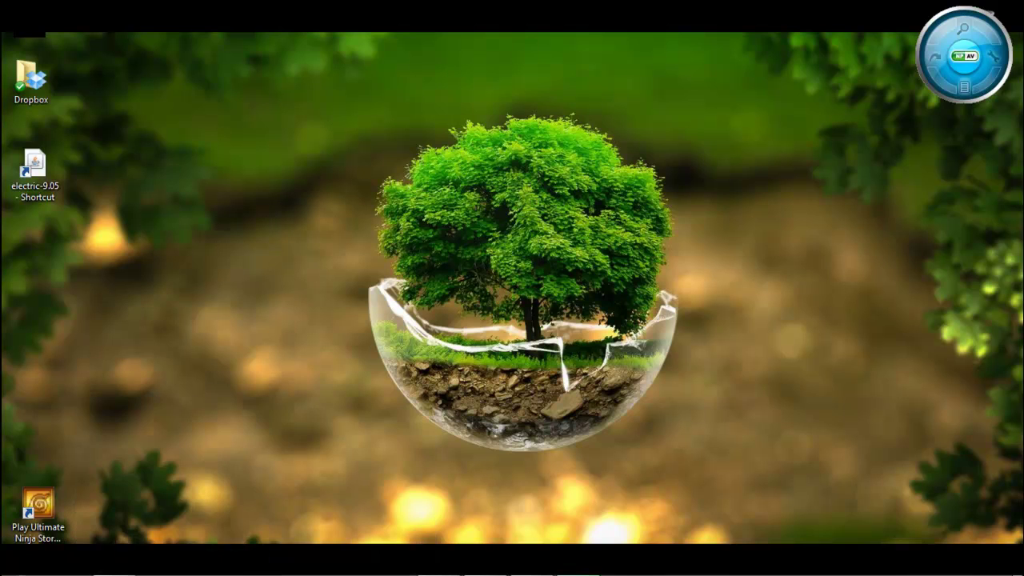
# Step: Open the LTspice link from the Chrome setup page in a new tab
pyautogui.click(486, 562)
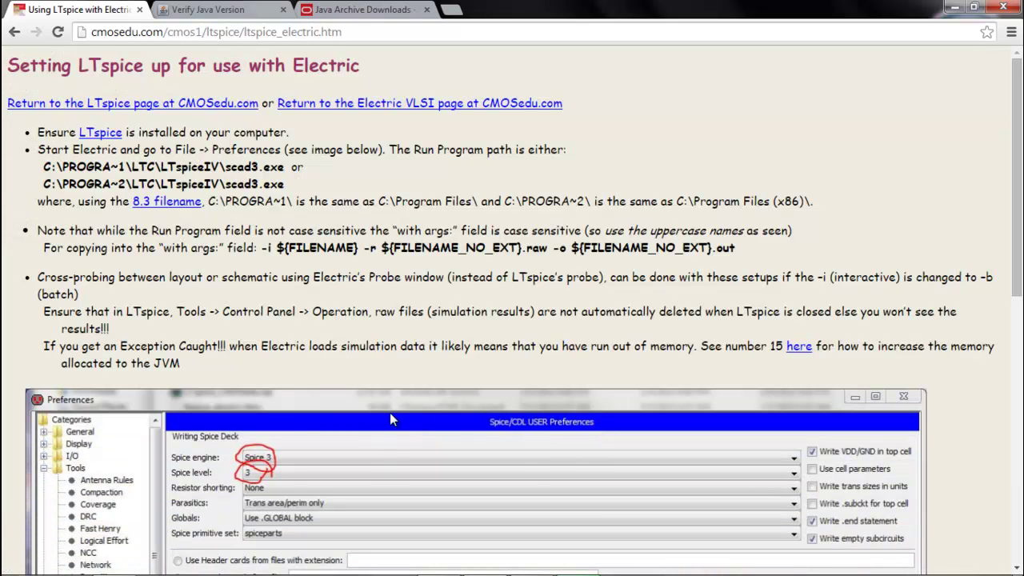
pyautogui.rightClick(100, 139)
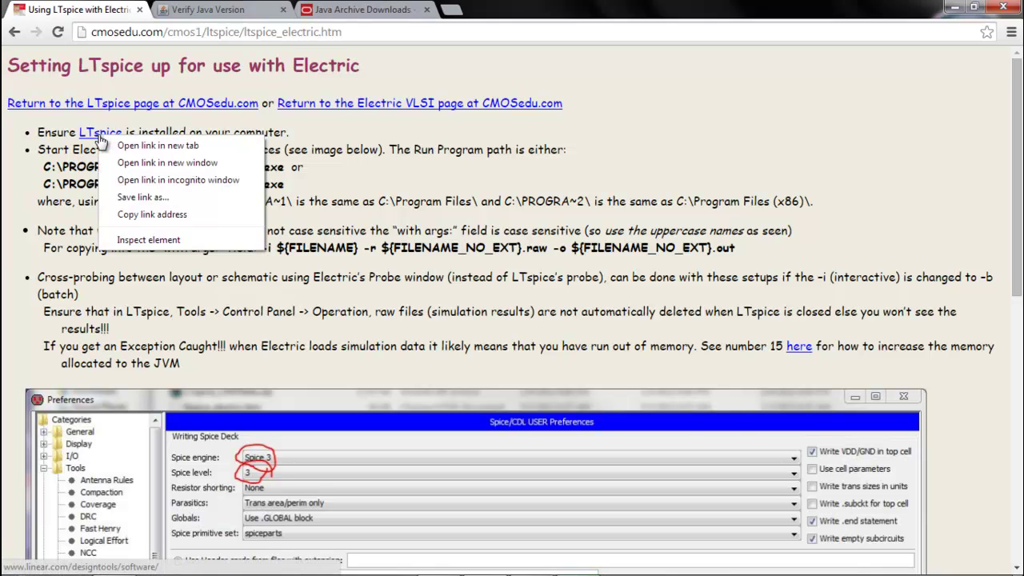
pyautogui.click(225, 147)
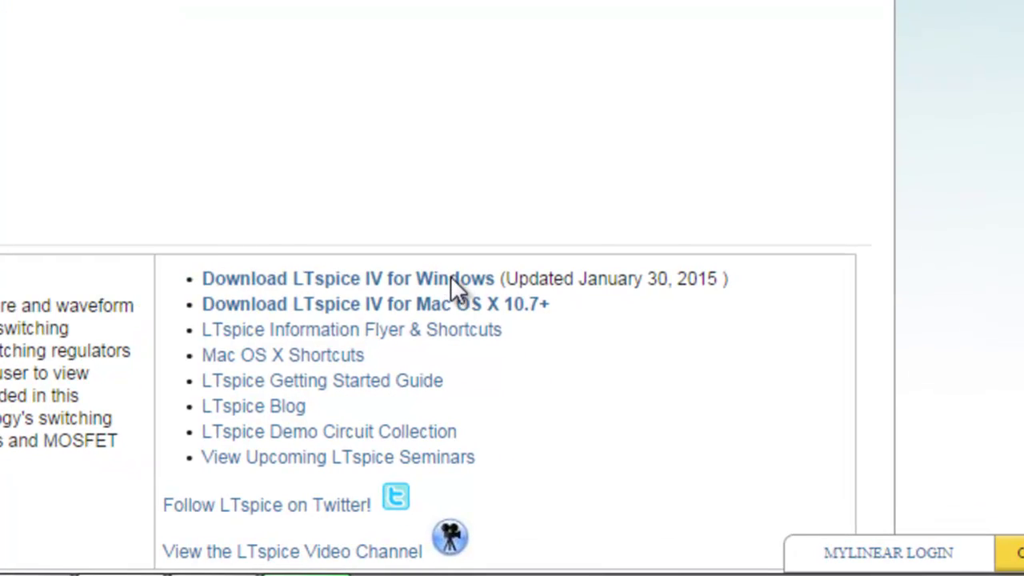
# Step: Request the LTspice IV for Windows download without registering an account
pyautogui.click(451, 278)
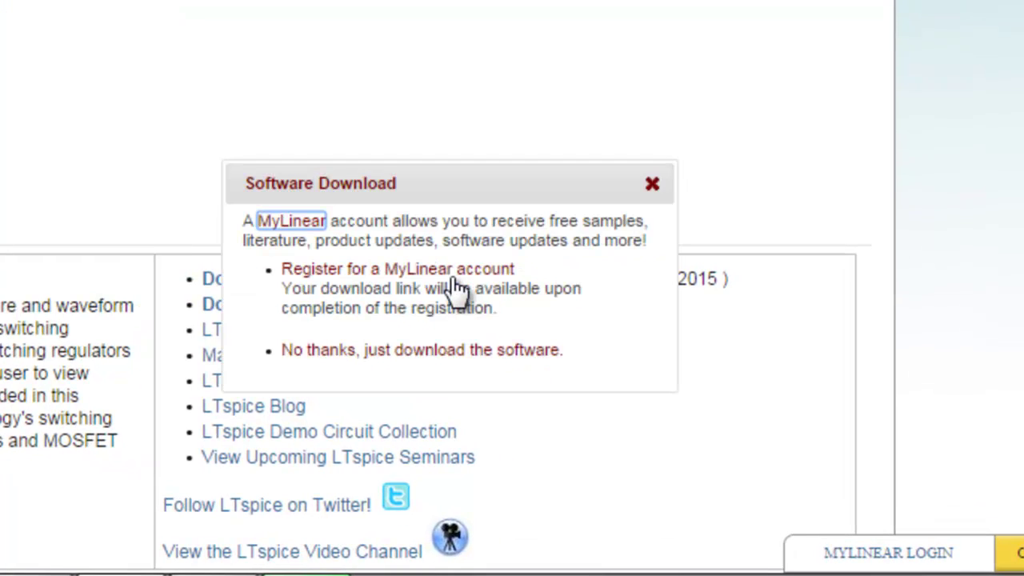
pyautogui.click(653, 185)
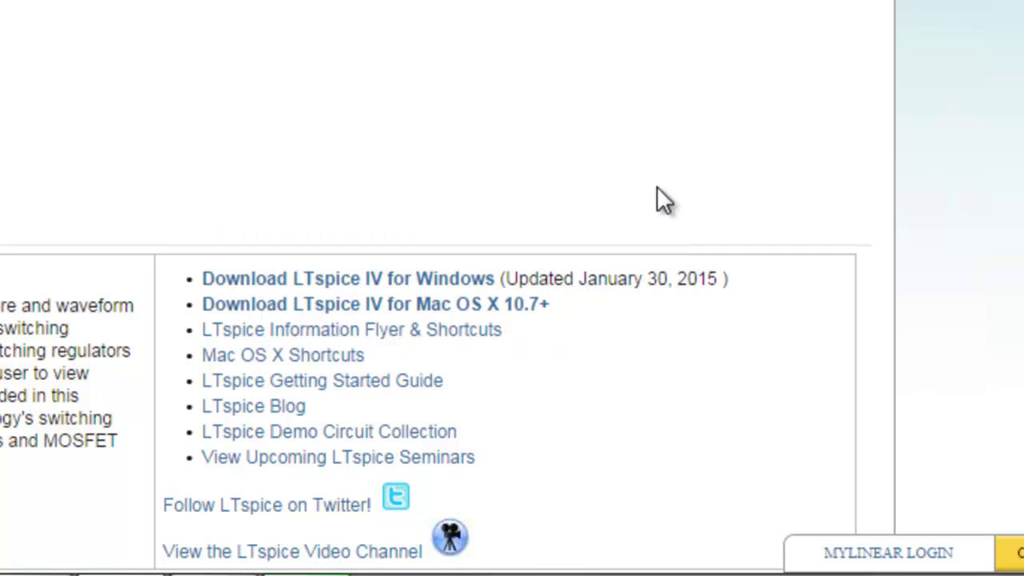
pyautogui.click(369, 278)
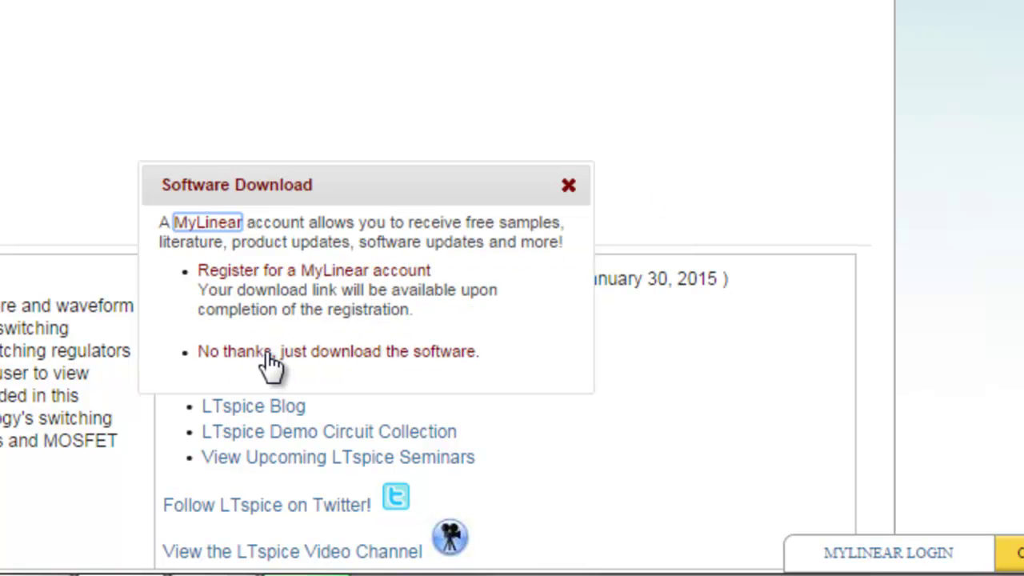
pyautogui.click(364, 391)
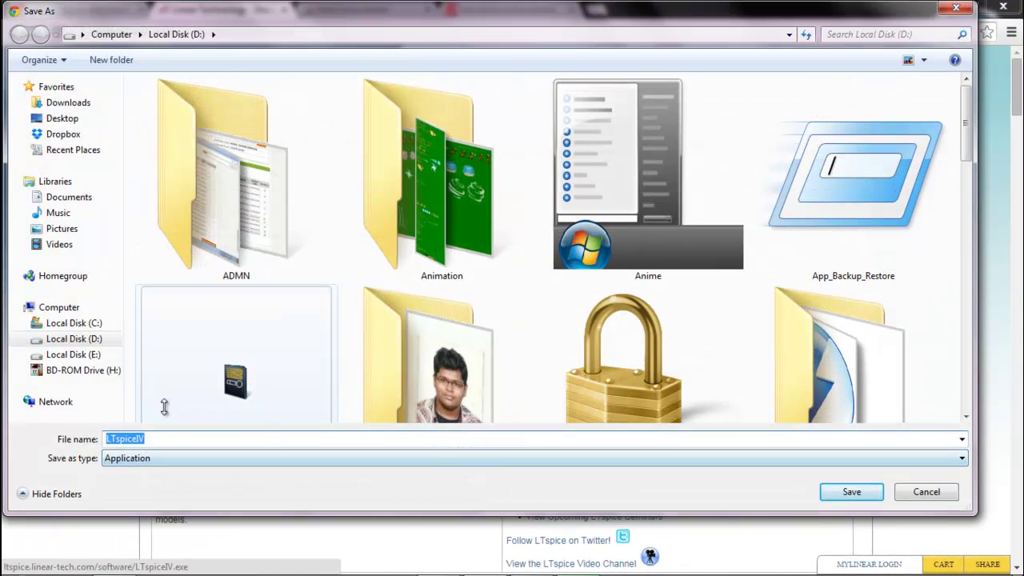
# Step: Target C:\electric for LTspiceIV.exe, decline replacing the existing file, and cancel the save
pyautogui.click(72, 323)
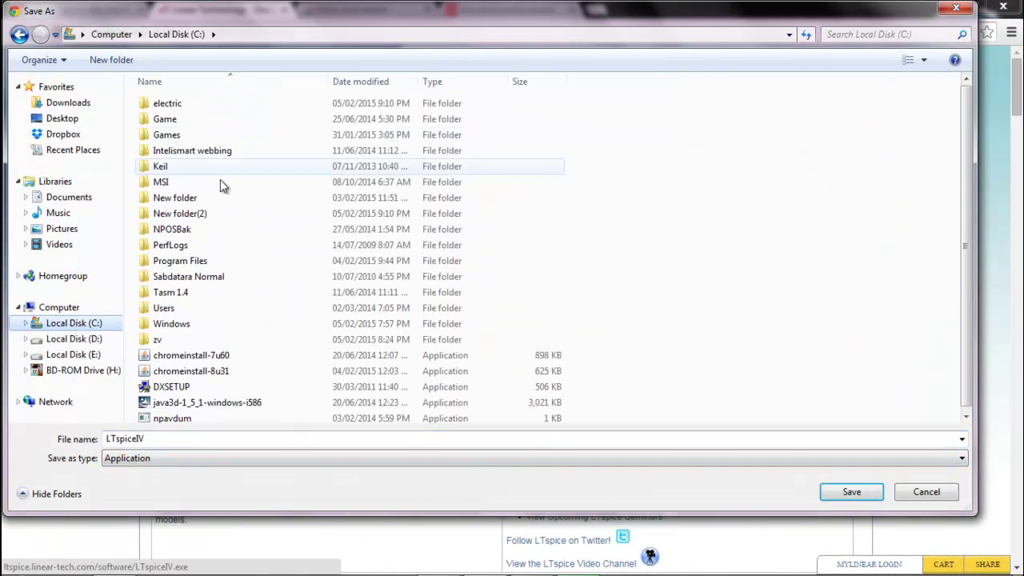
pyautogui.doubleClick(192, 107)
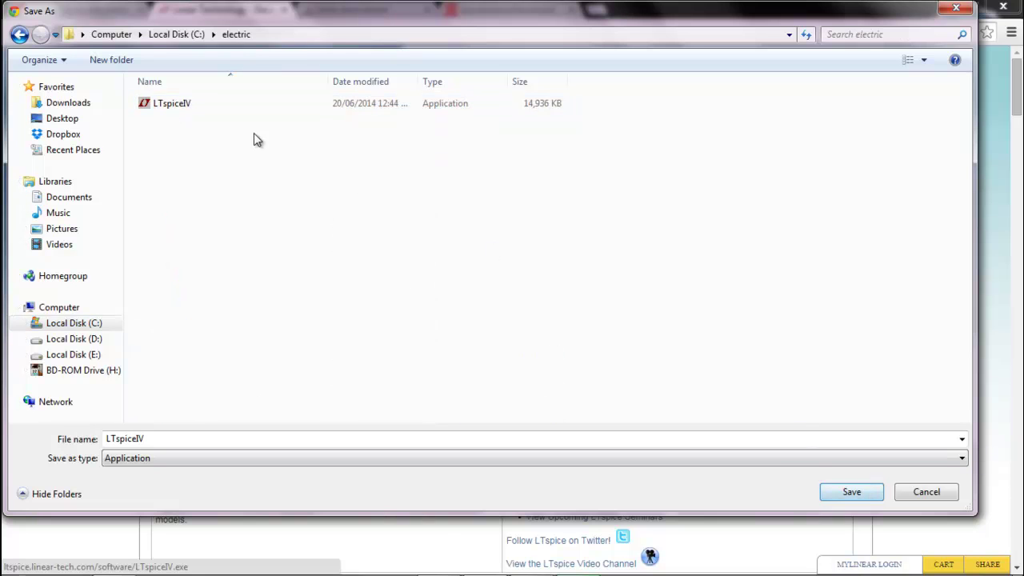
pyautogui.click(853, 492)
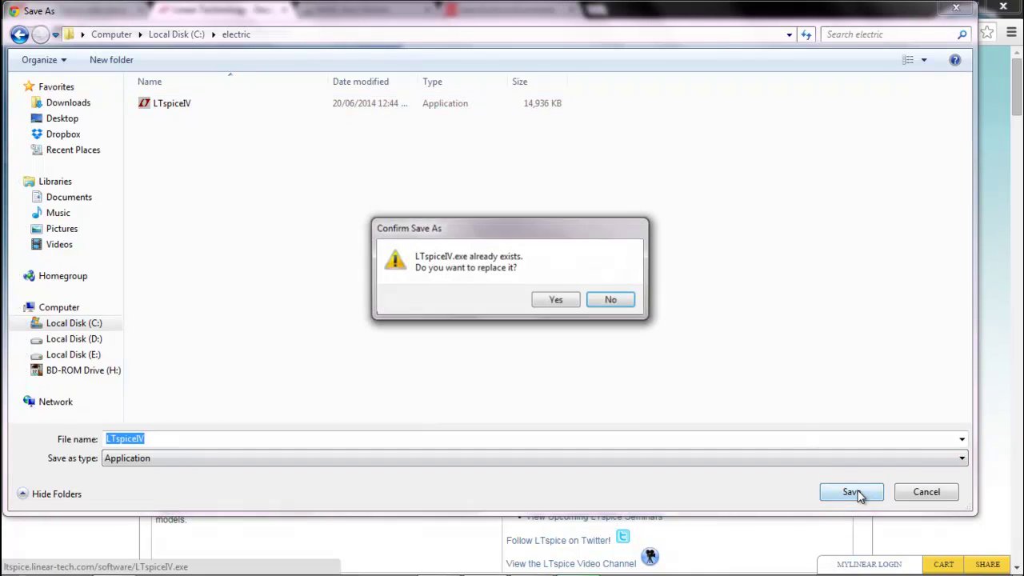
pyautogui.click(611, 301)
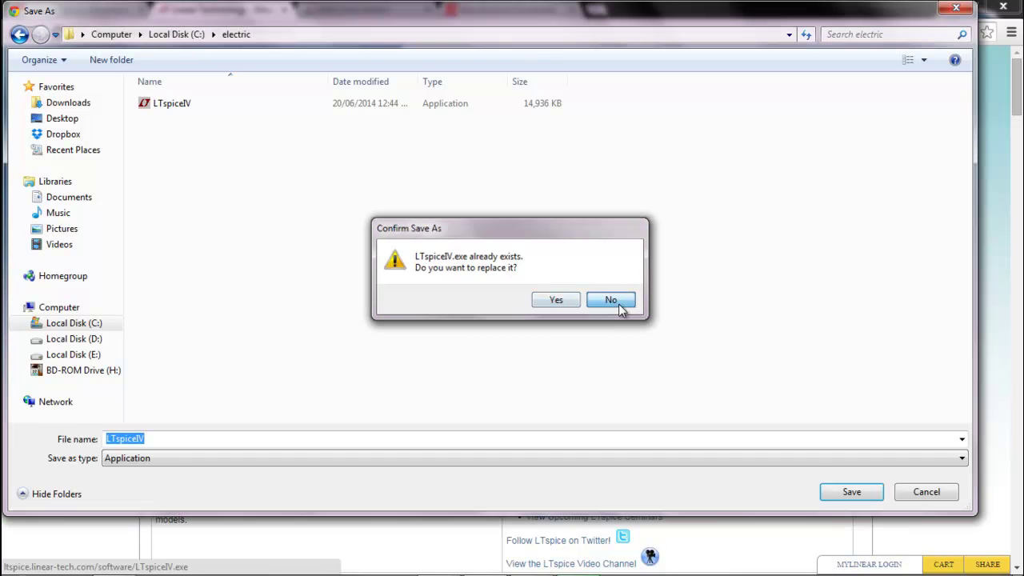
pyautogui.click(955, 9)
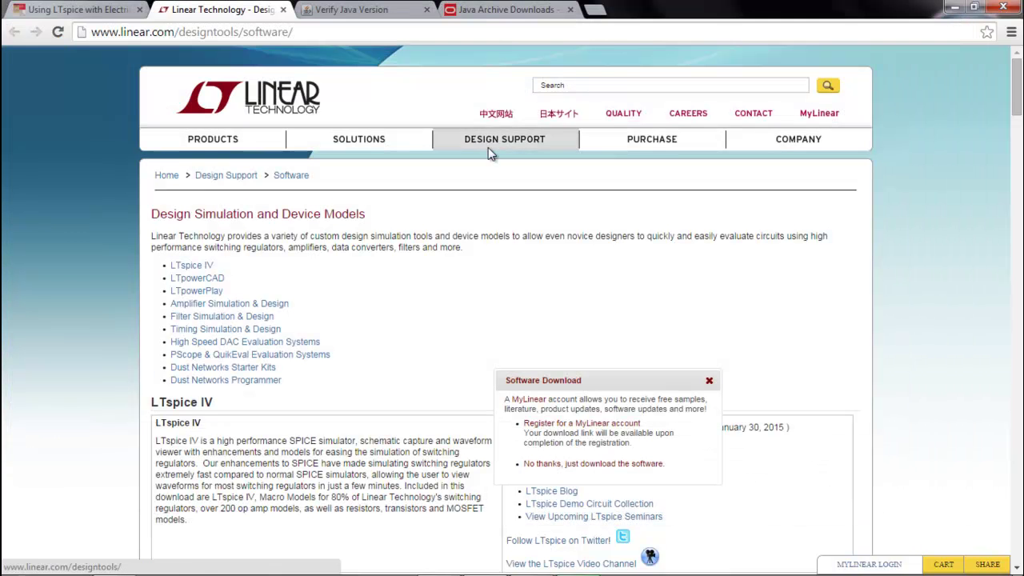
# Step: Switch Chrome to the 'Using LTspice with Electric' setup guide tab
pyautogui.click(952, 7)
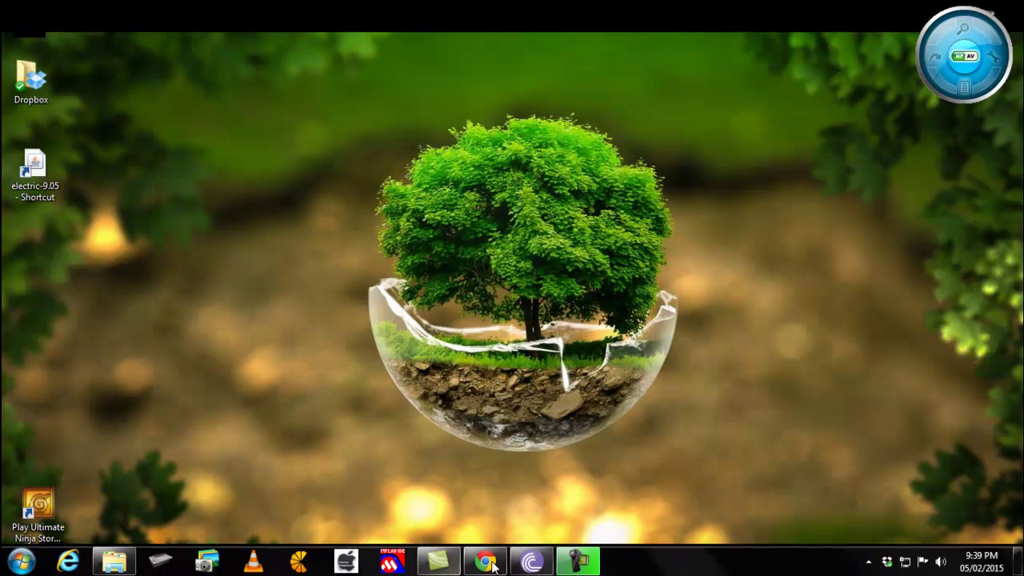
pyautogui.click(485, 562)
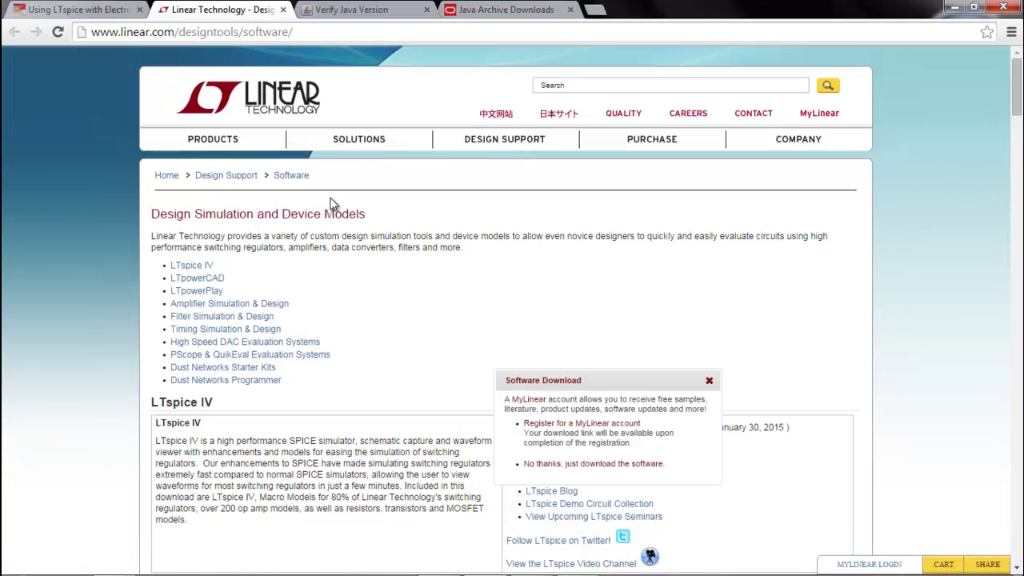
pyautogui.click(103, 12)
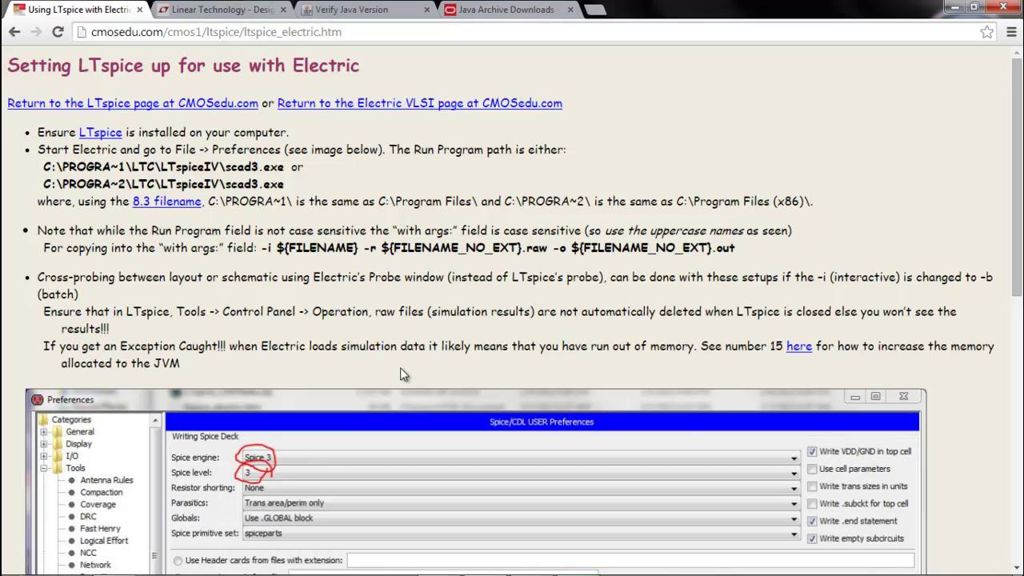
# Step: Minimize Chrome and launch Electric 9.05 from its desktop shortcut
pyautogui.click(949, 10)
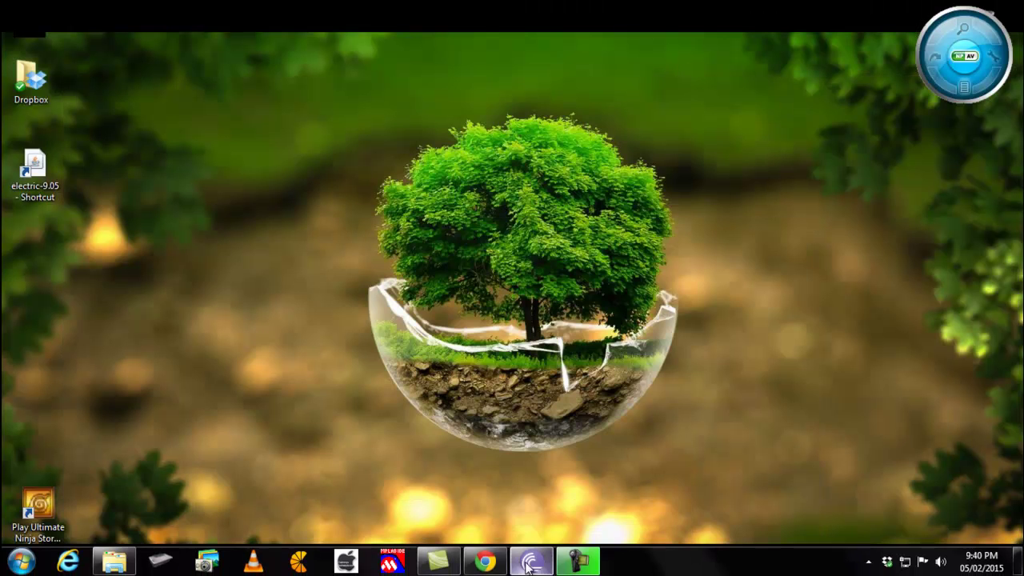
pyautogui.click(484, 567)
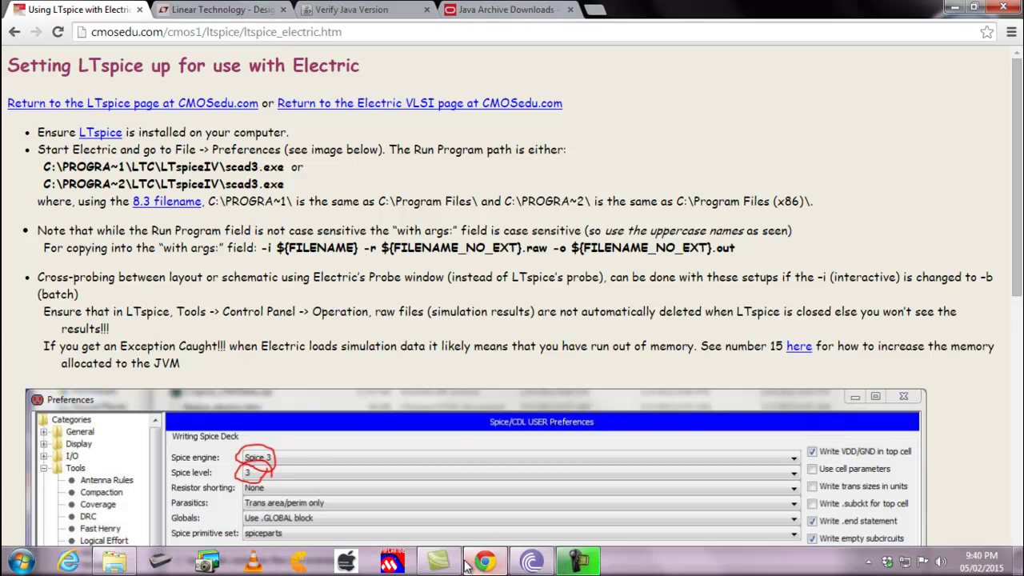
pyautogui.click(953, 7)
pyautogui.doubleClick(38, 183)
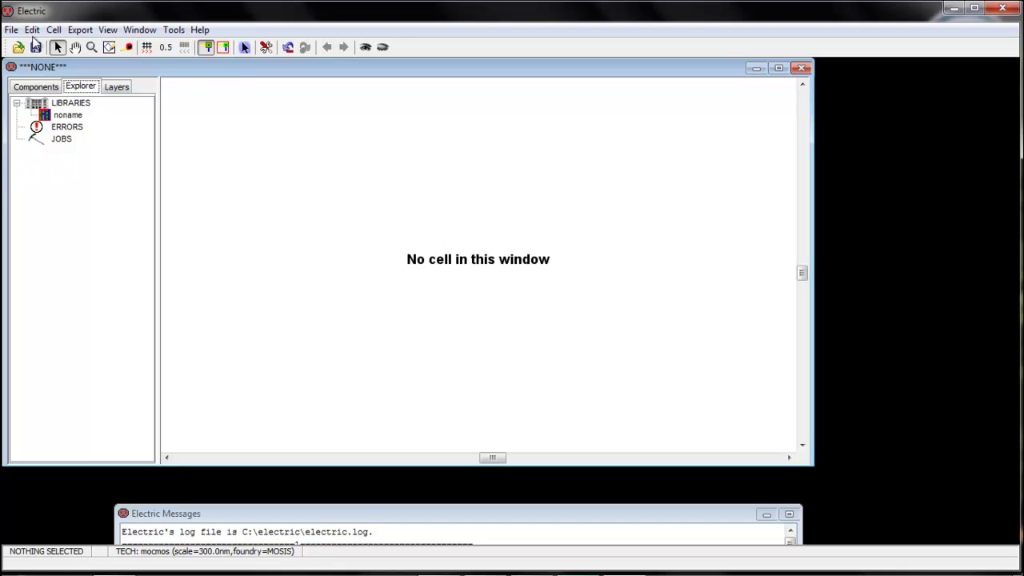
# Step: Show Preferences > Tools > Spice/CDL, running scad3.exe with -i, -r, -o arguments
pyautogui.click(11, 30)
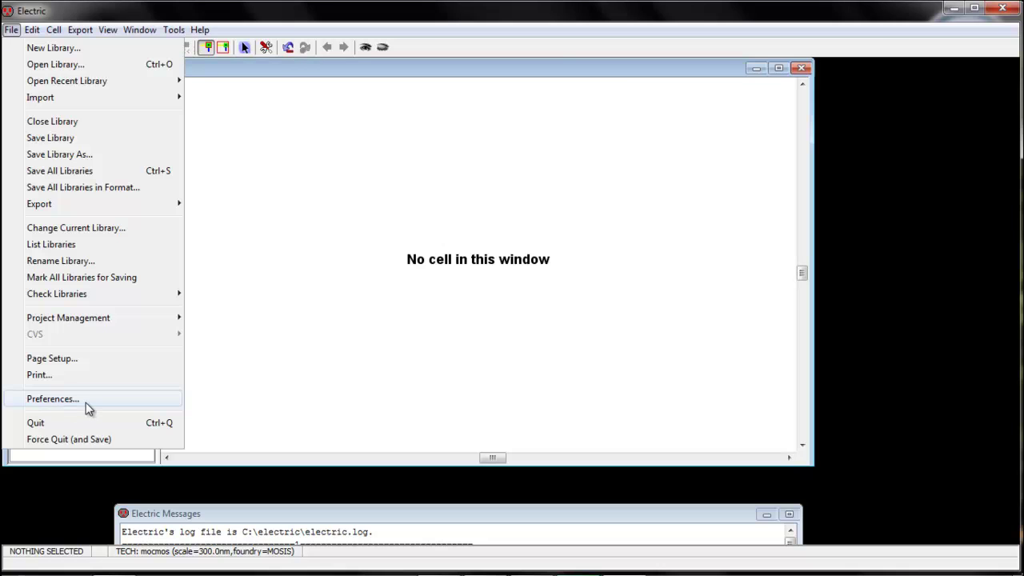
pyautogui.click(52, 399)
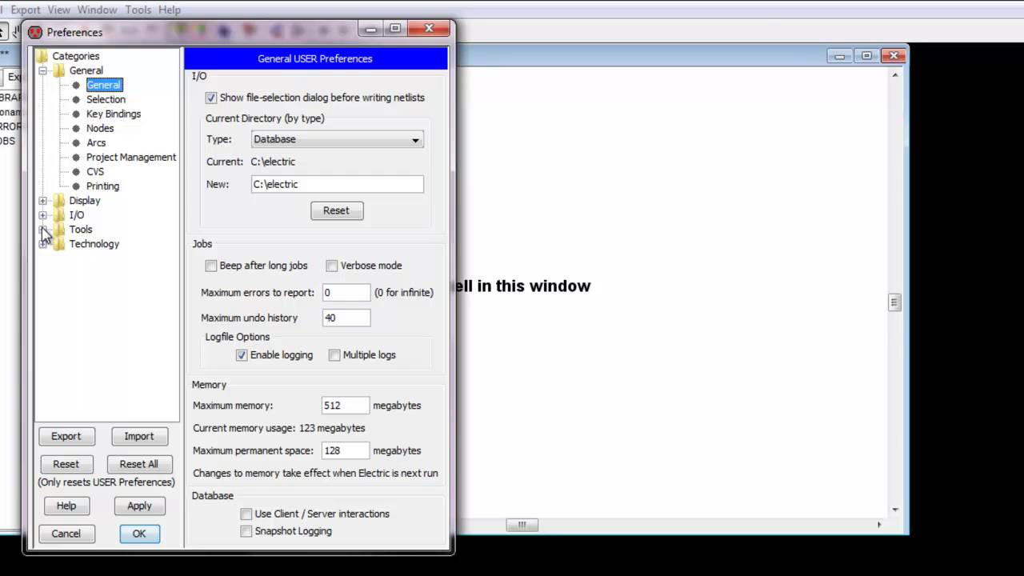
pyautogui.click(43, 230)
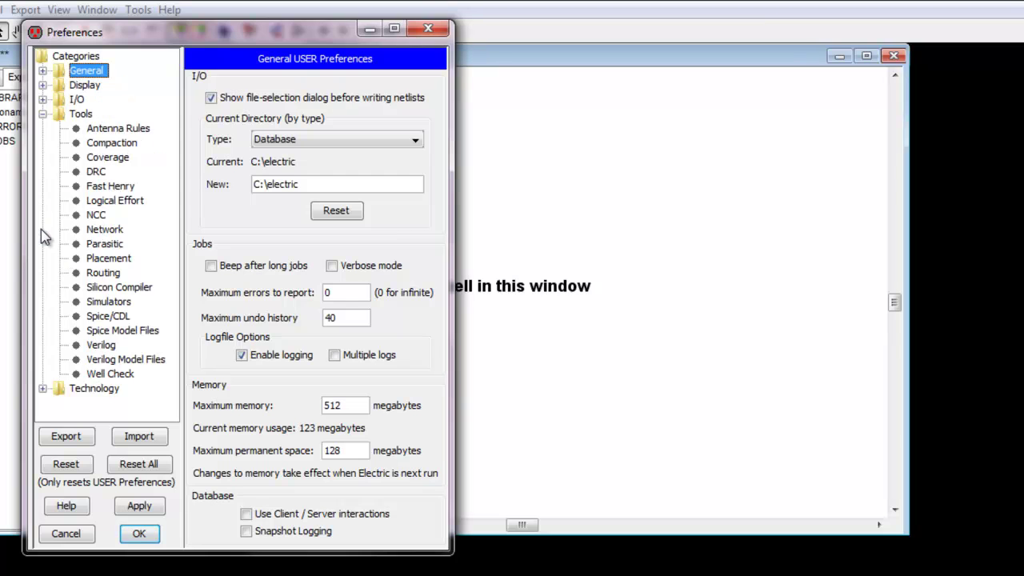
pyautogui.click(120, 318)
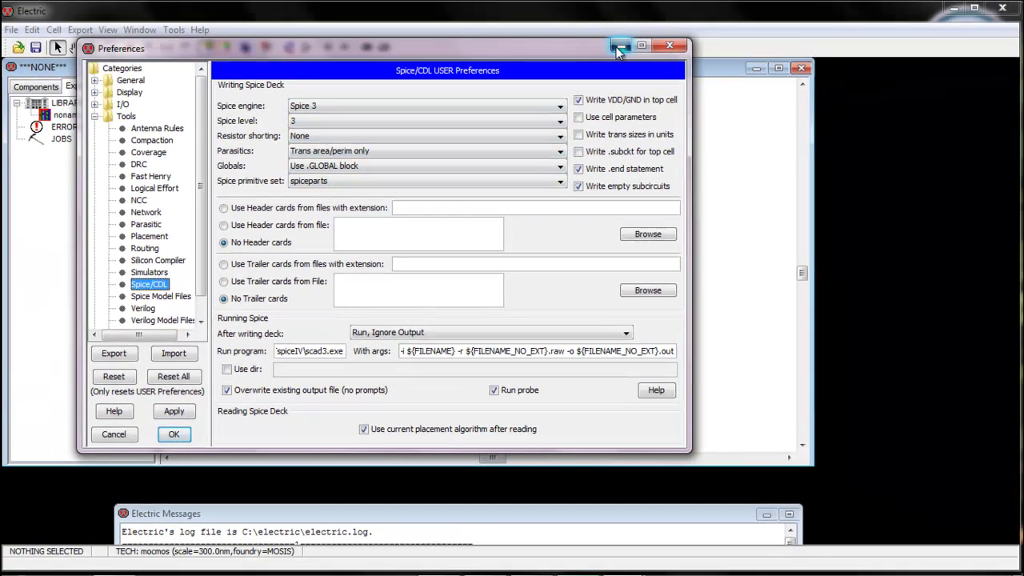
# Step: Minimize Electric's preferences and select the with-args string on the LTspice setup page
pyautogui.click(621, 45)
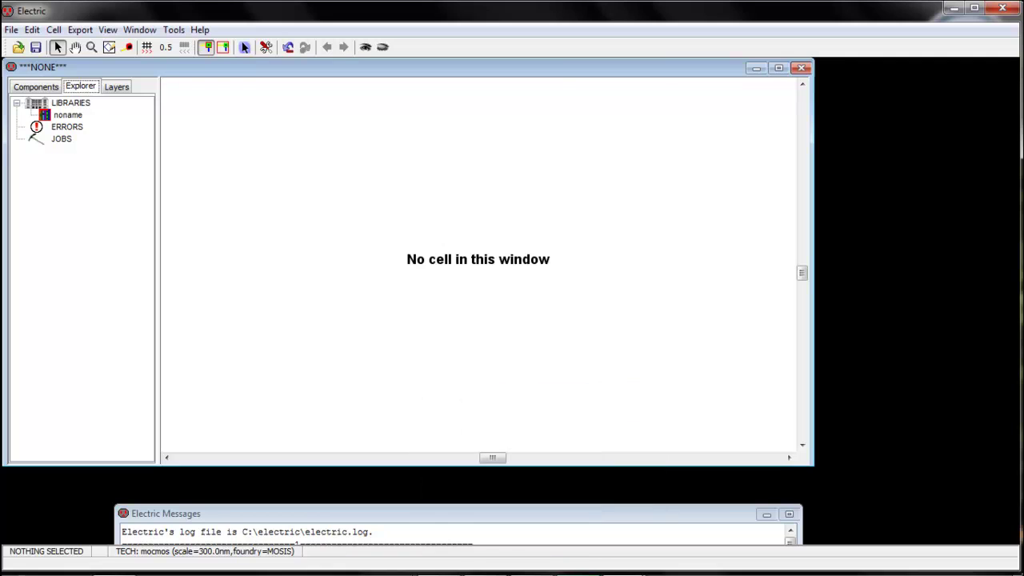
pyautogui.click(484, 561)
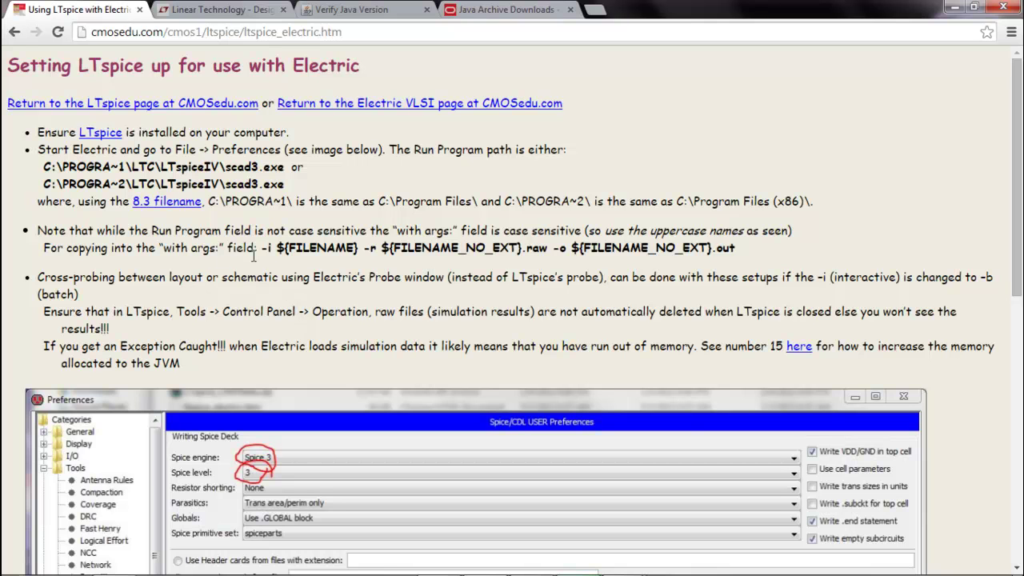
pyautogui.moveTo(266, 247); pyautogui.dragTo(397, 247)
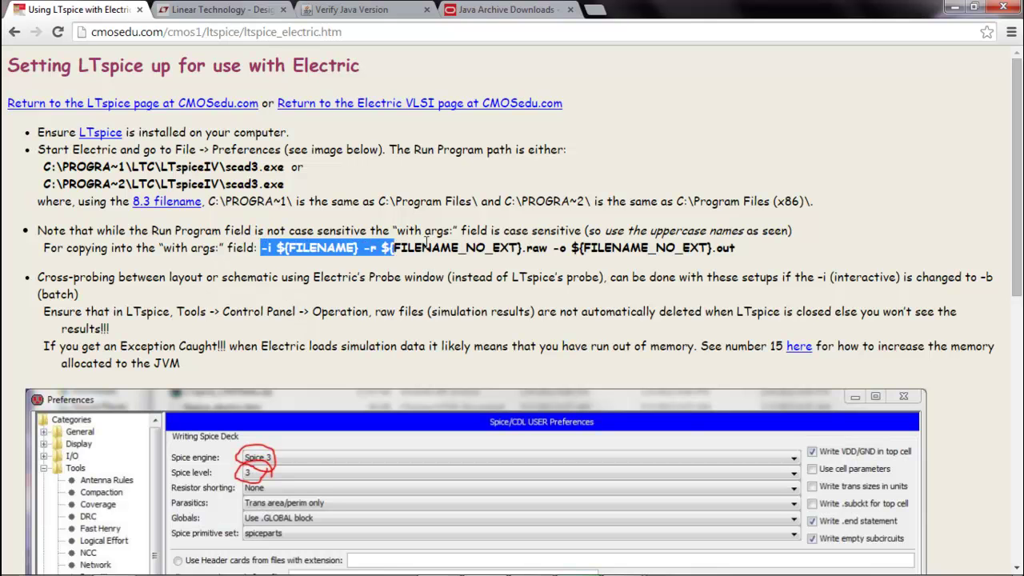
pyautogui.moveTo(476, 247); pyautogui.dragTo(724, 247)
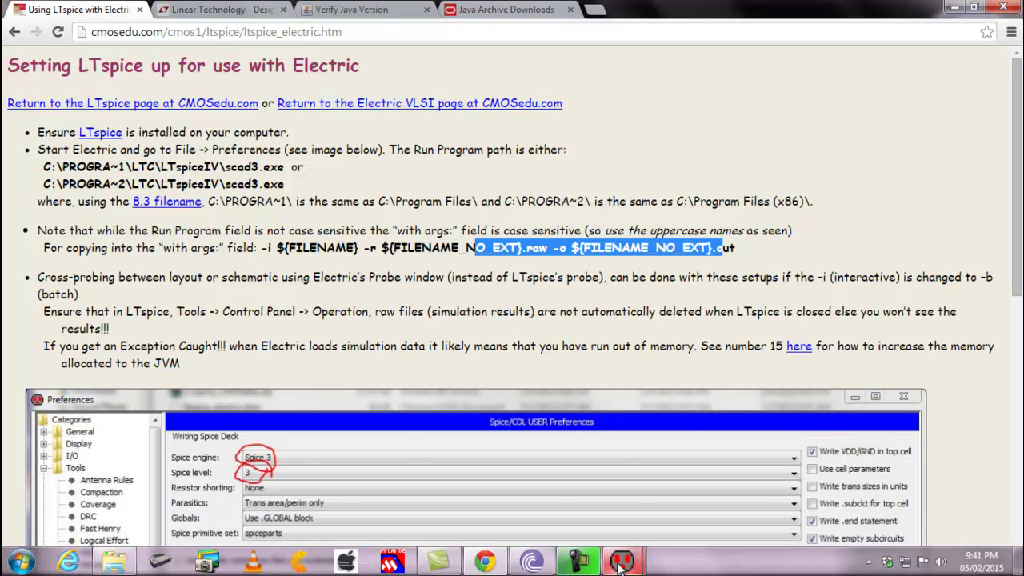
# Step: Compare the Spice/CDL preferences against the guide, then return to and scroll the page
pyautogui.click(580, 563)
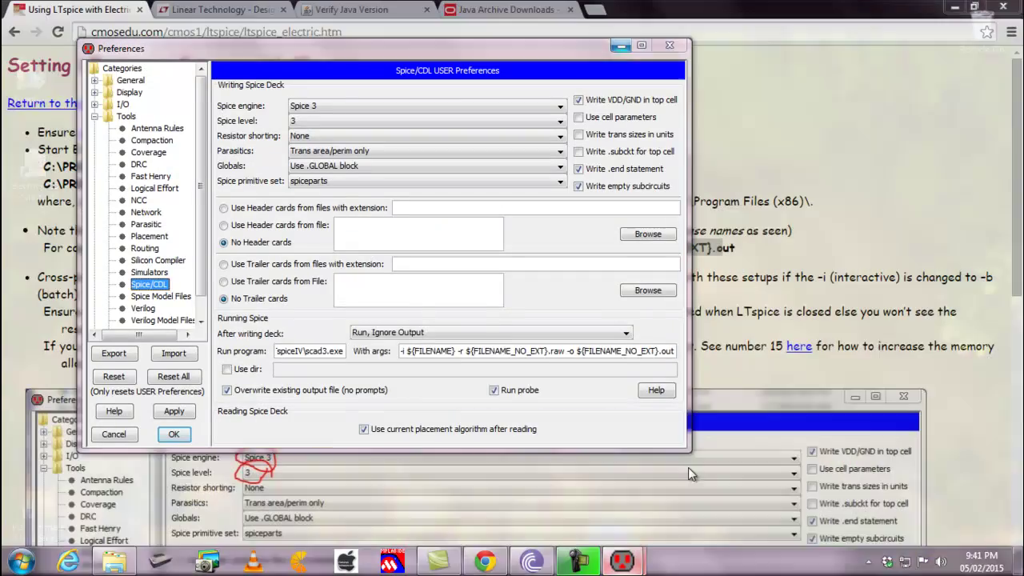
pyautogui.click(688, 467)
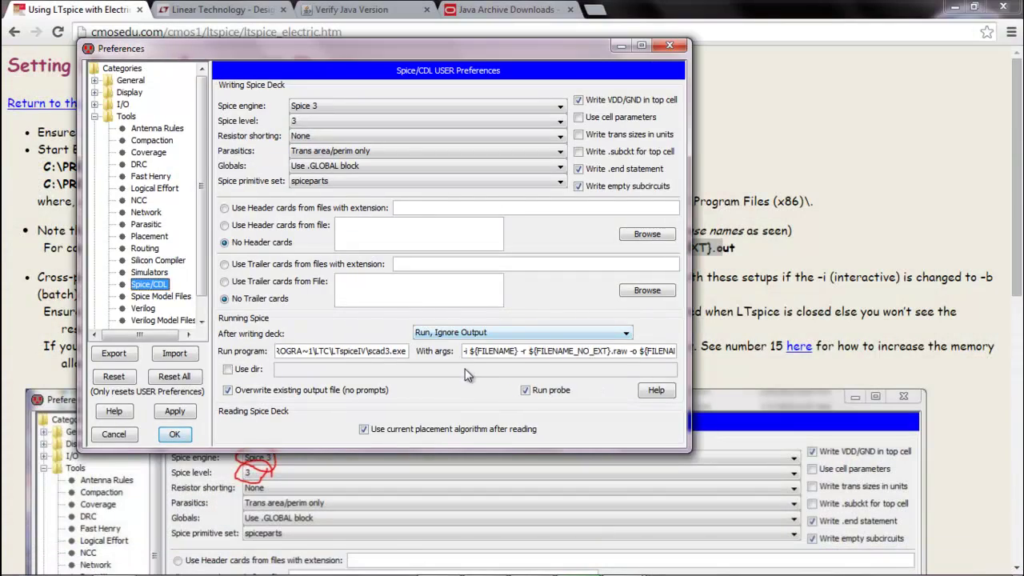
pyautogui.click(621, 46)
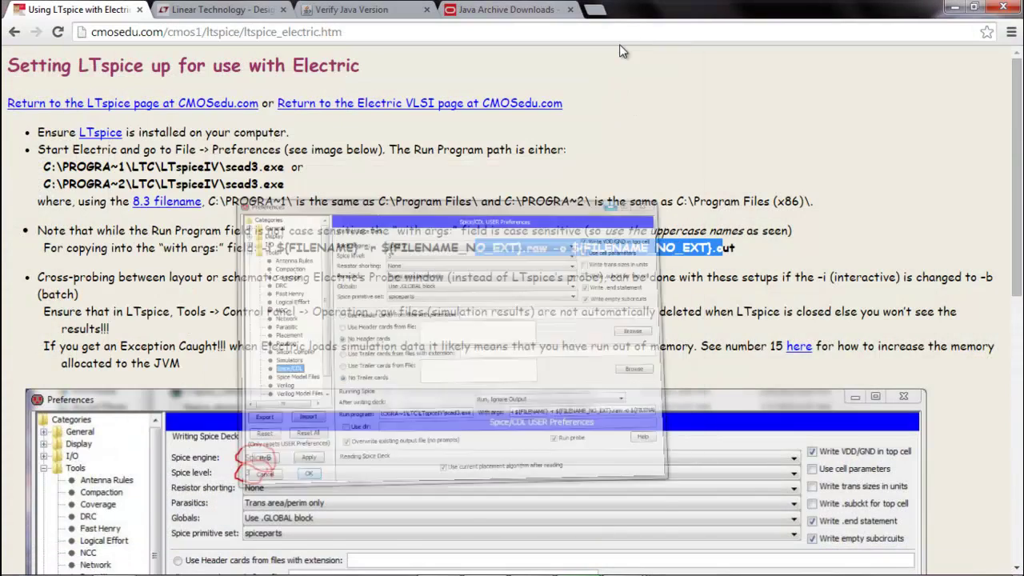
pyautogui.scroll(-4, 437, 365)
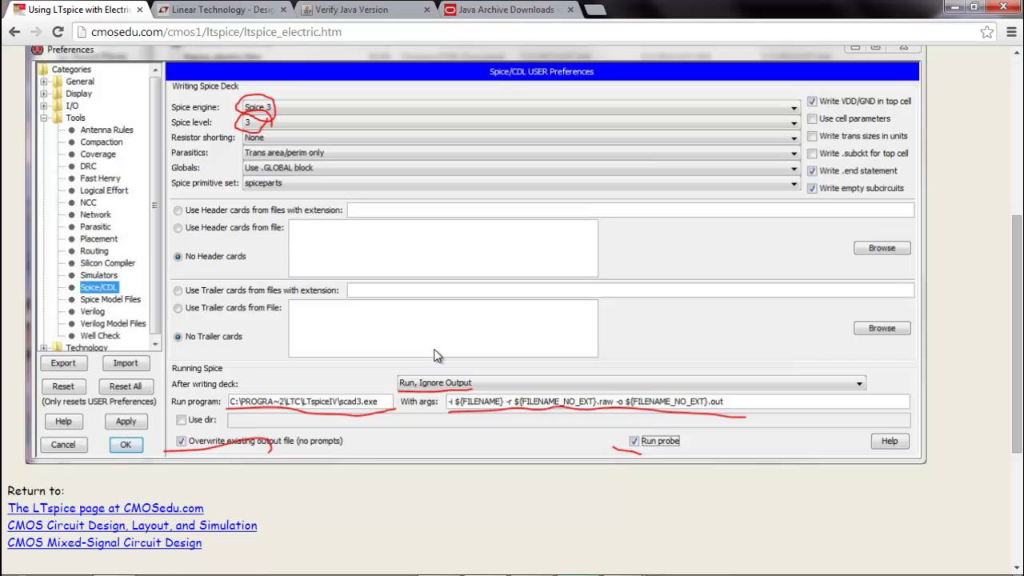
pyautogui.scroll(4, 457, 360)
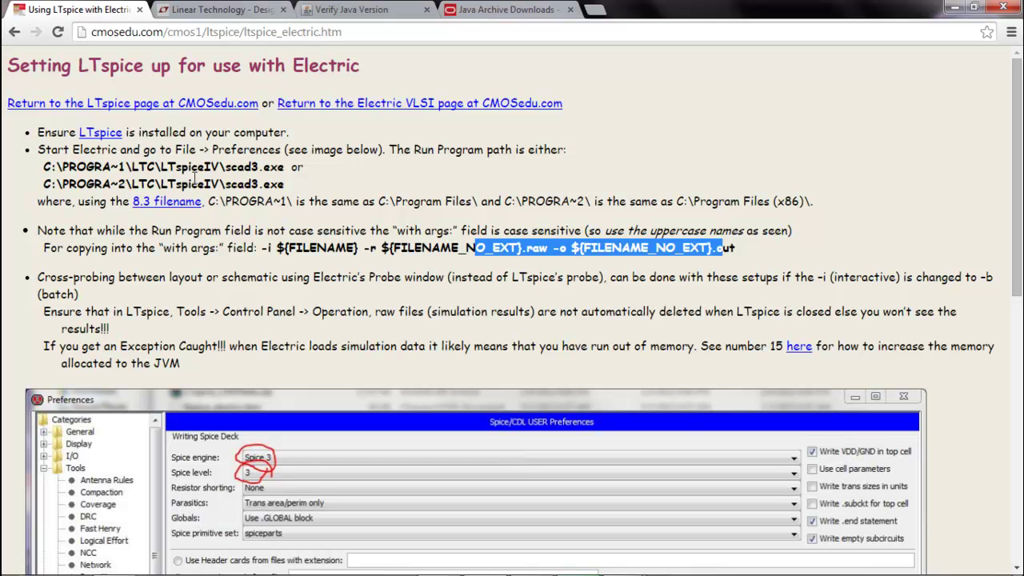
# Step: Confirm Electric's Spice/CDL preferences with OK and minimize Chrome to reveal Electric
pyautogui.click(65, 166)
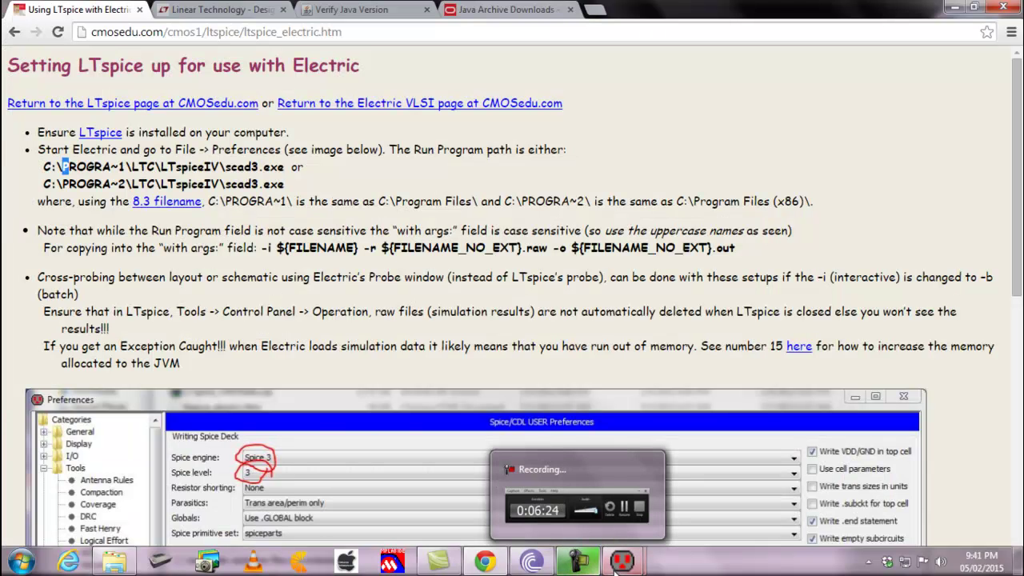
pyautogui.moveTo(620, 564)
pyautogui.click(698, 484)
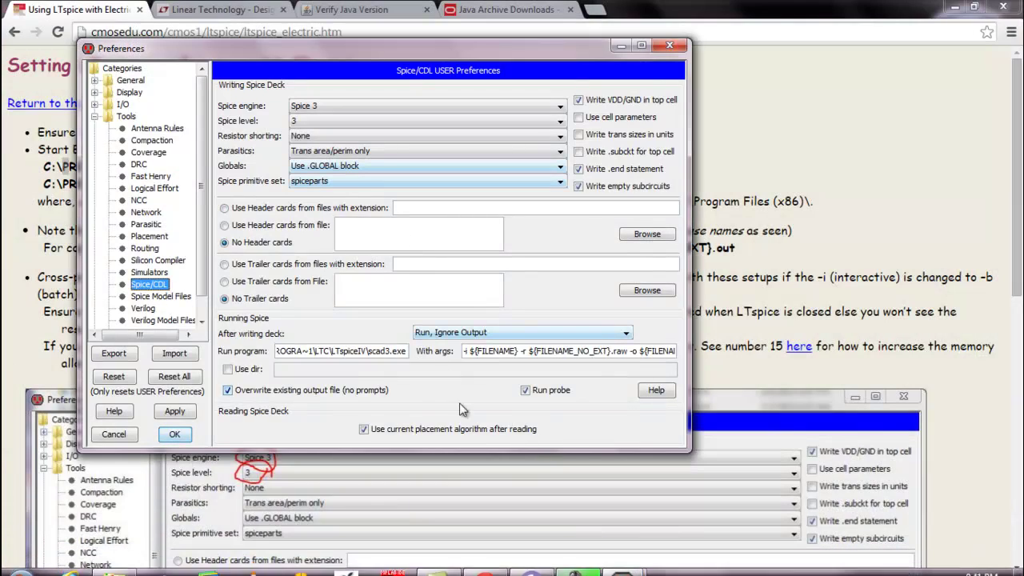
pyautogui.click(174, 433)
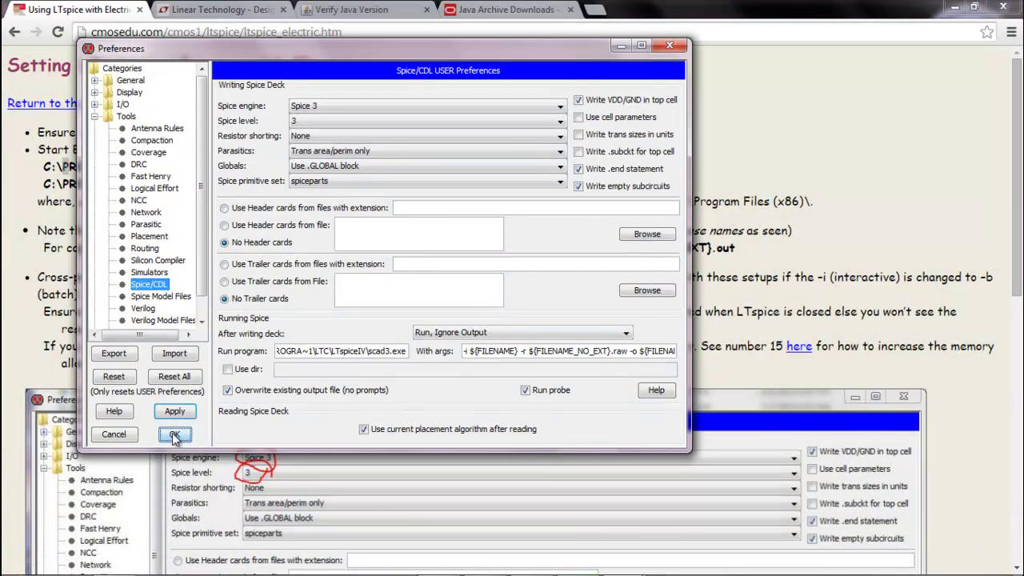
pyautogui.click(953, 7)
# Step: Open Electric's Preferences at General > General, collapsing the Tools categories
pyautogui.click(11, 29)
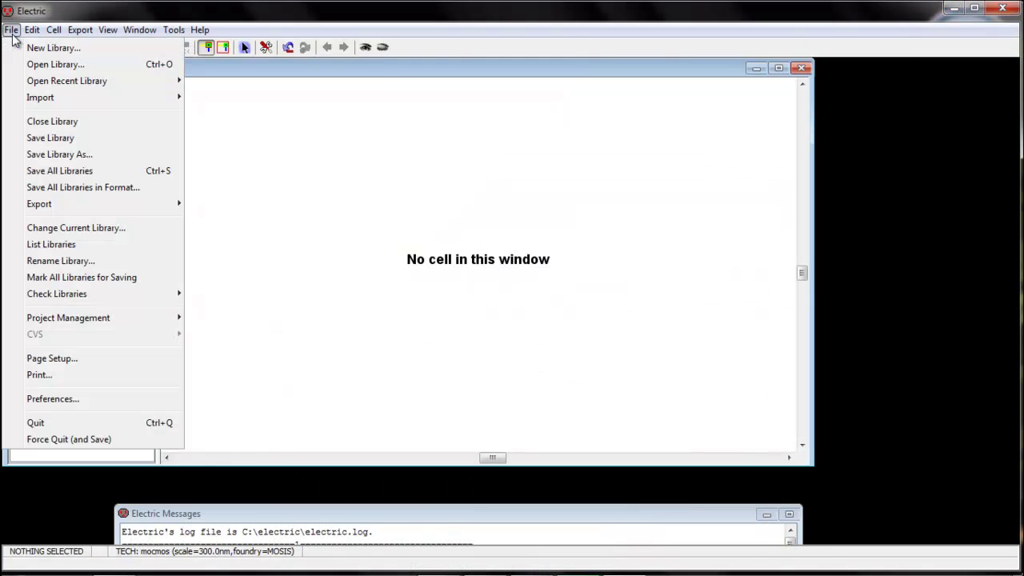
pyautogui.click(53, 399)
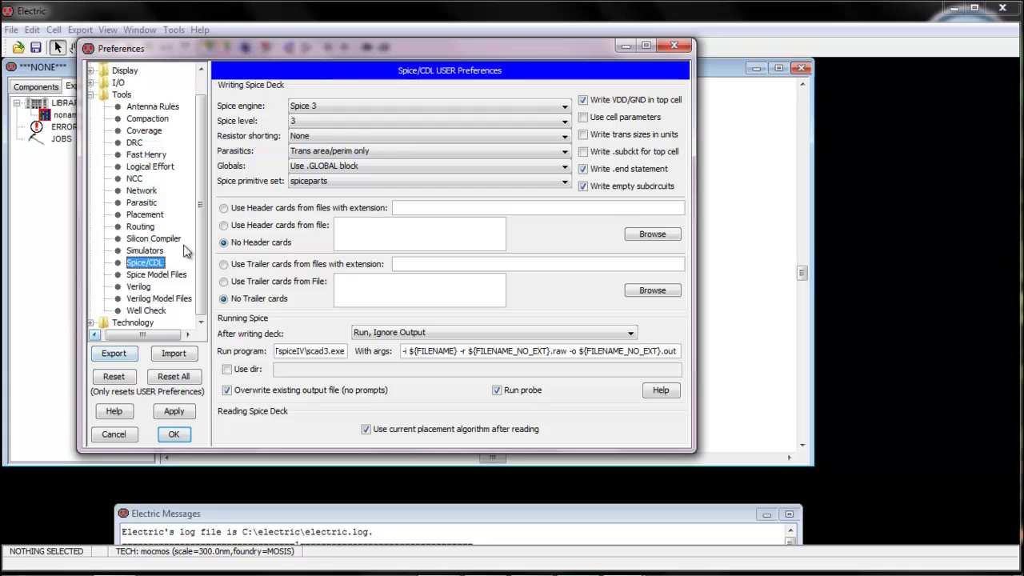
pyautogui.click(91, 95)
pyautogui.doubleClick(124, 81)
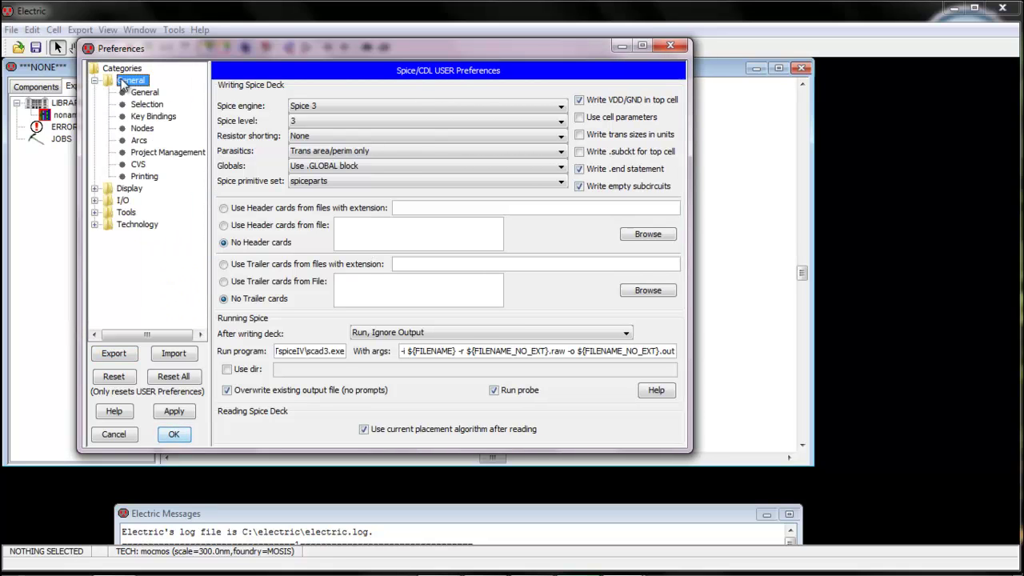
pyautogui.click(141, 93)
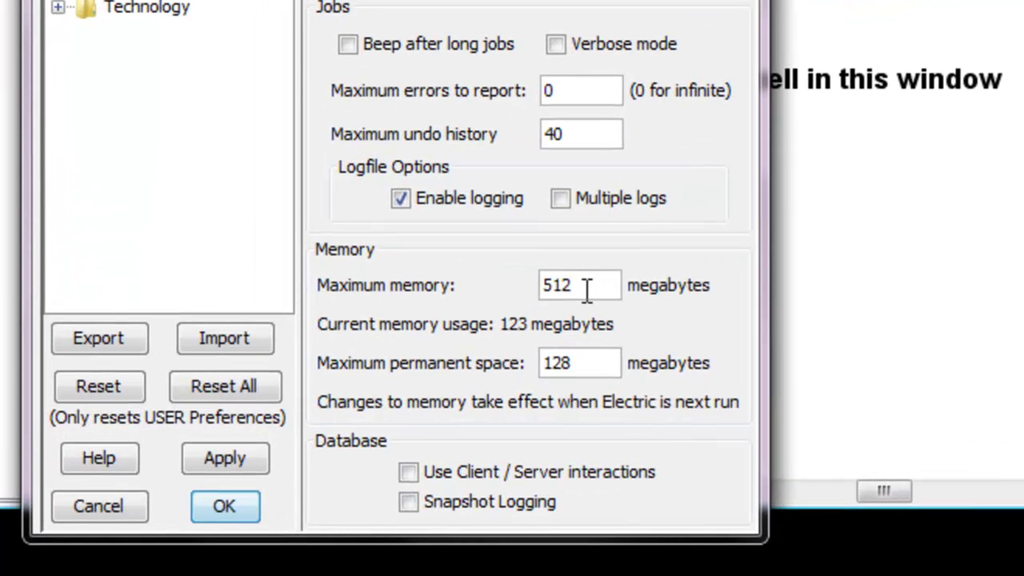
# Step: Set maximum memory 512 MB and permanent space 128 MB, accept, and quit Electric
pyautogui.moveTo(560, 293); pyautogui.dragTo(519, 294)
pyautogui.click(600, 365)
pyautogui.moveTo(590, 360); pyautogui.dragTo(495, 373)
pyautogui.click(590, 363)
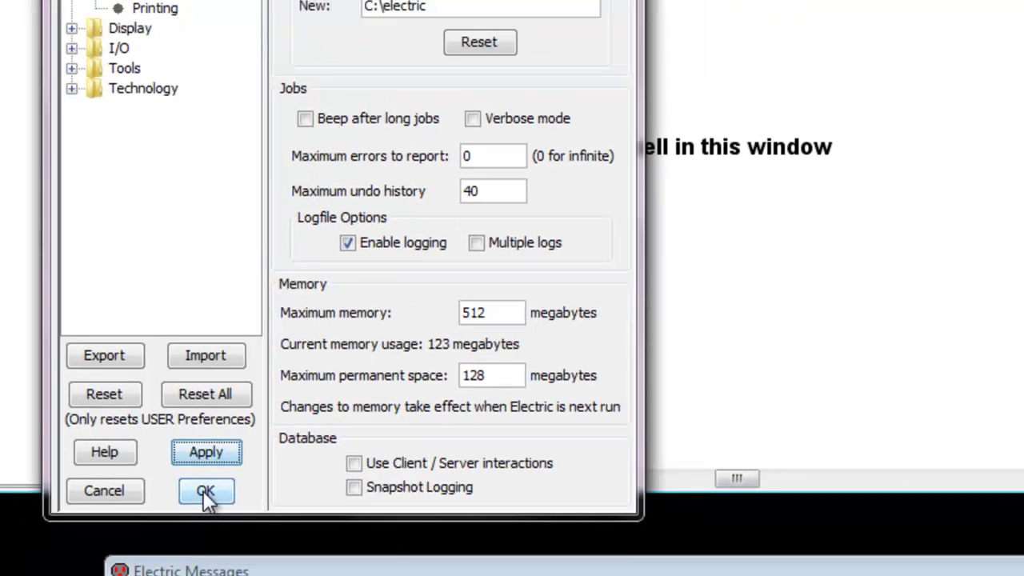
pyautogui.click(224, 505)
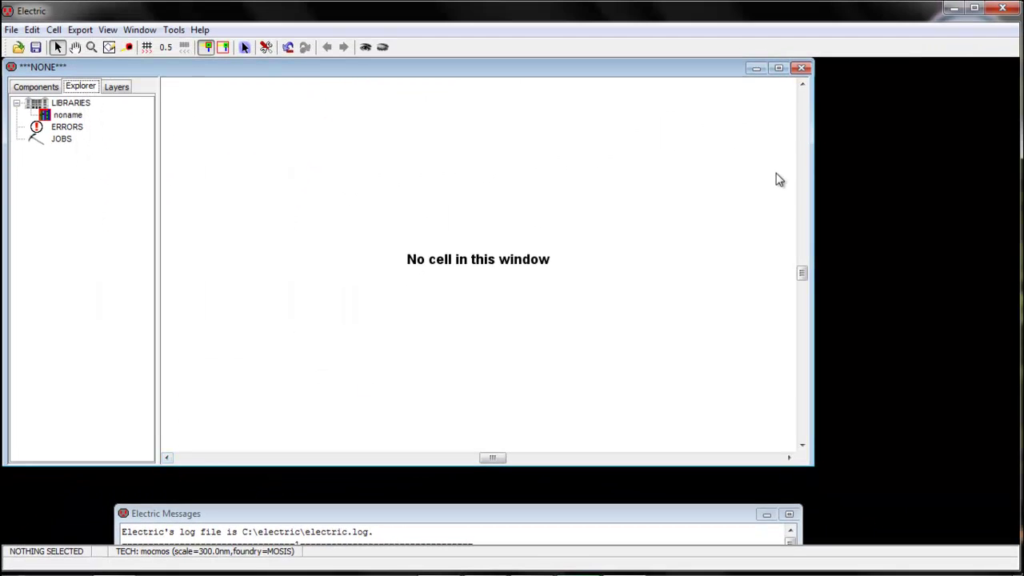
pyautogui.click(1003, 8)
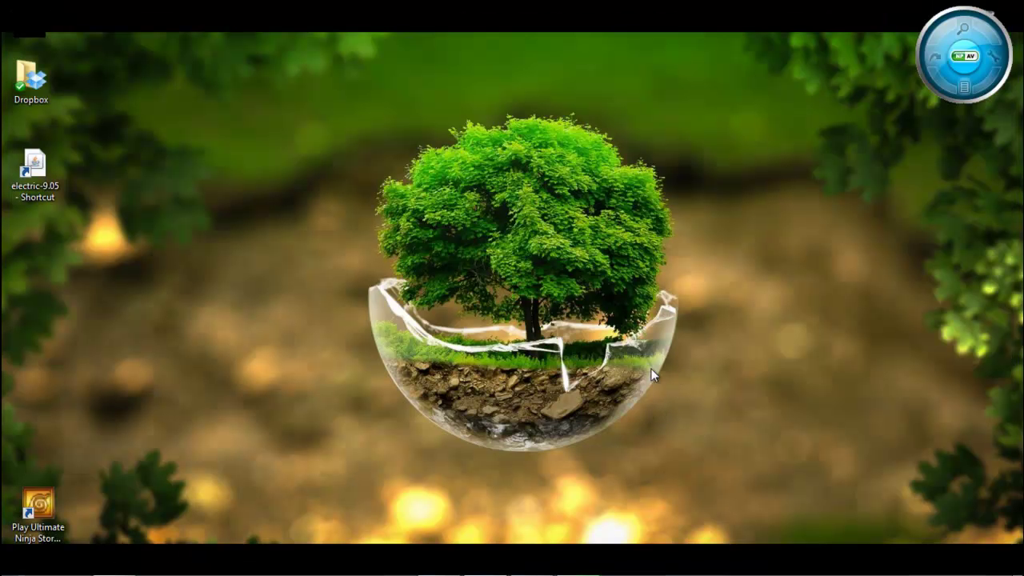